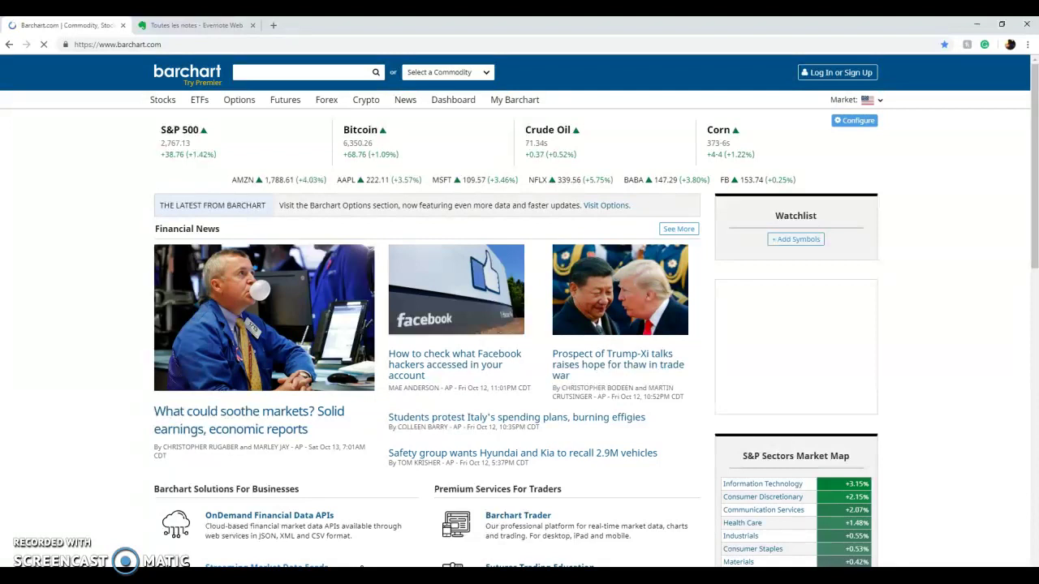
- Open the Commitment of Traders charts page from Barchart's futures section
click(237, 72)
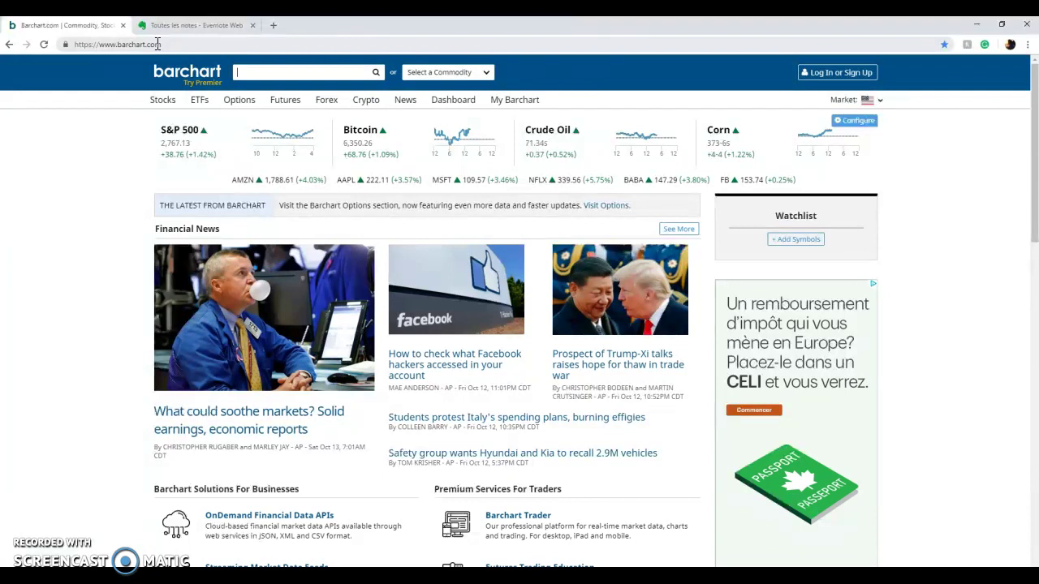
click(273, 71)
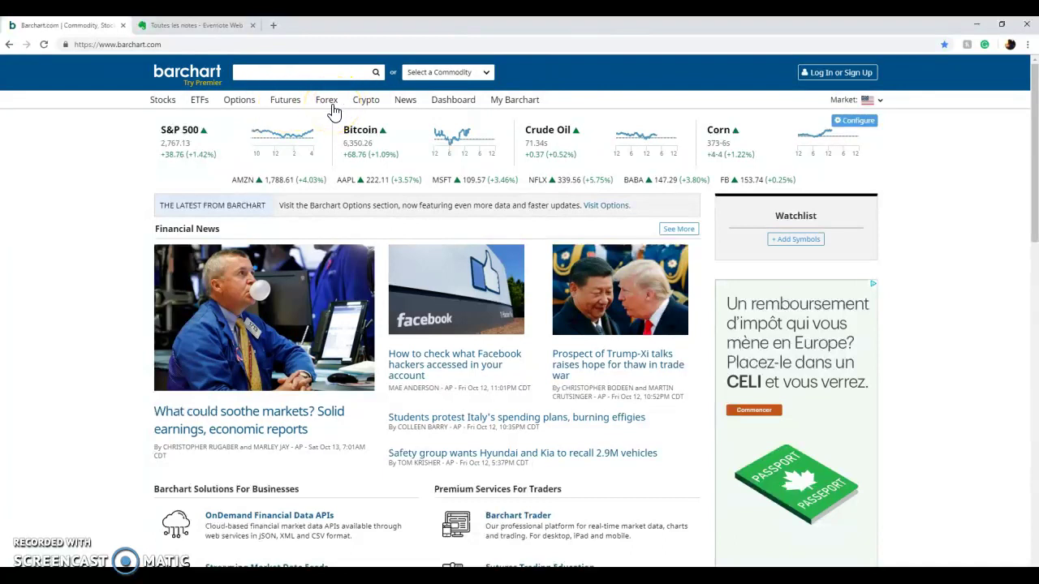
click(289, 107)
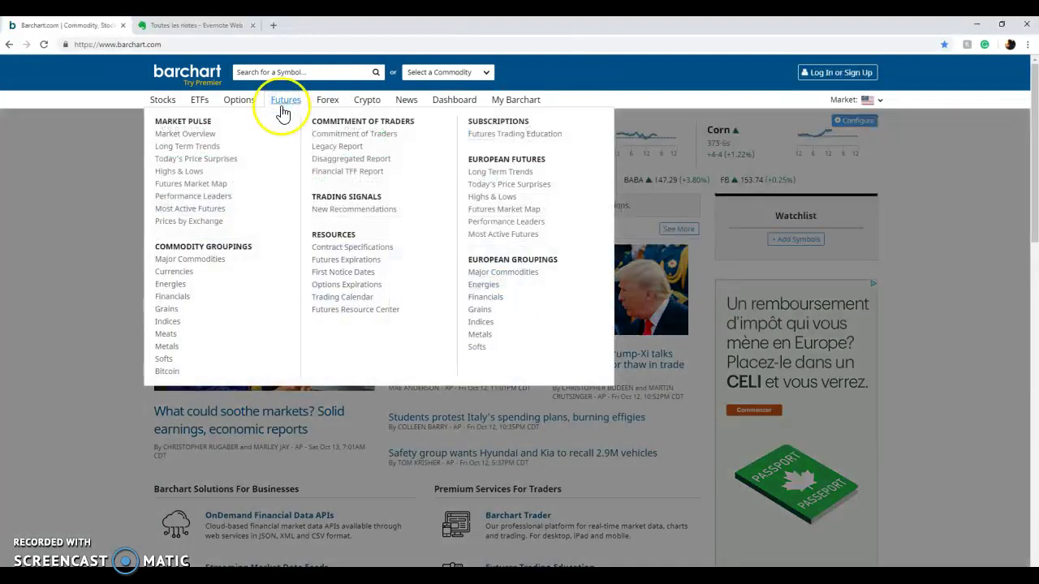
click(366, 135)
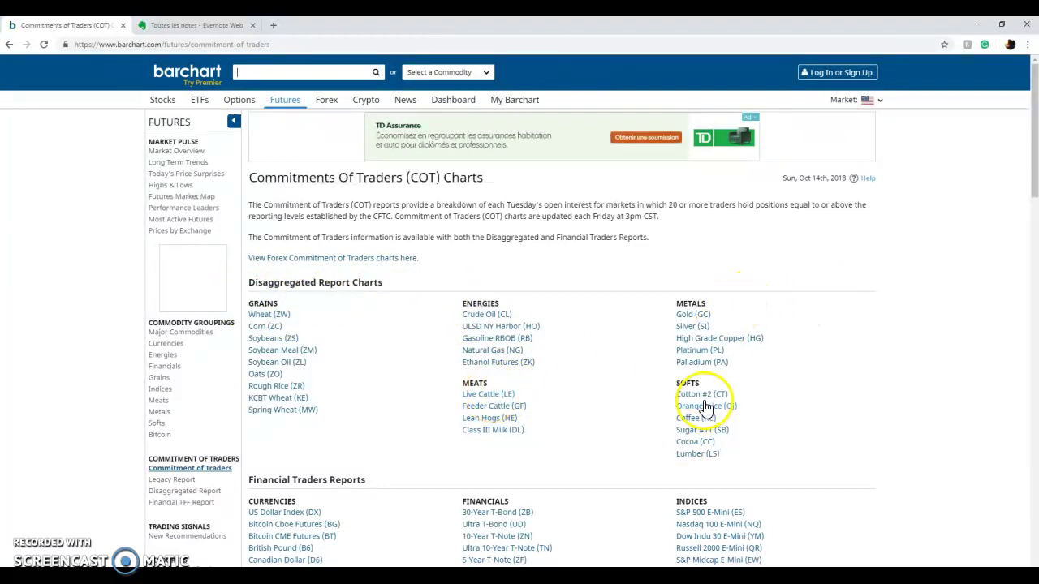
- Open the US Dollar Index (DX) chart from the currencies with the 3-Yr range and examine its weekly COT values
scroll(706, 395, down, 2)
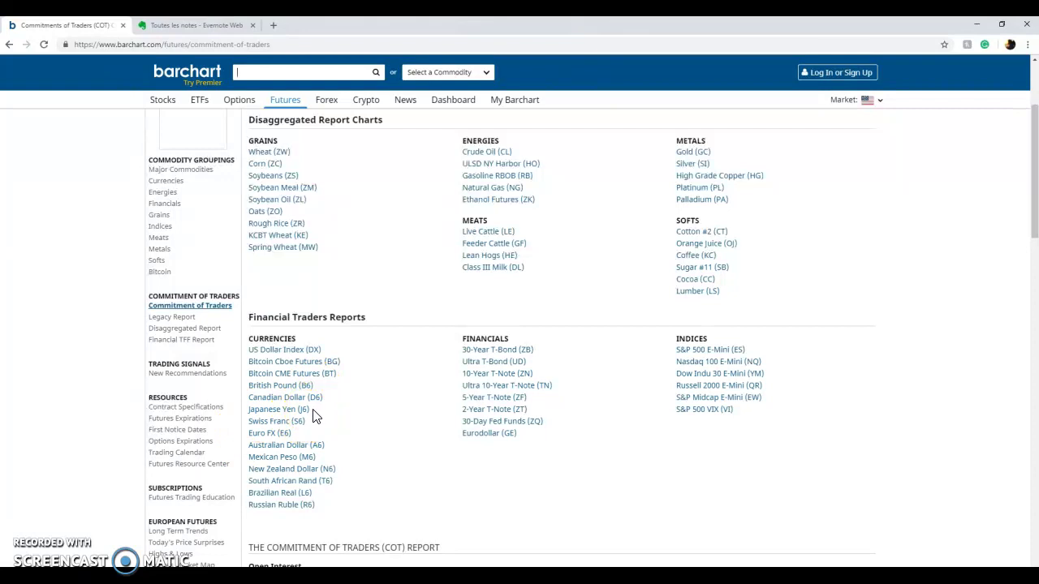
click(290, 351)
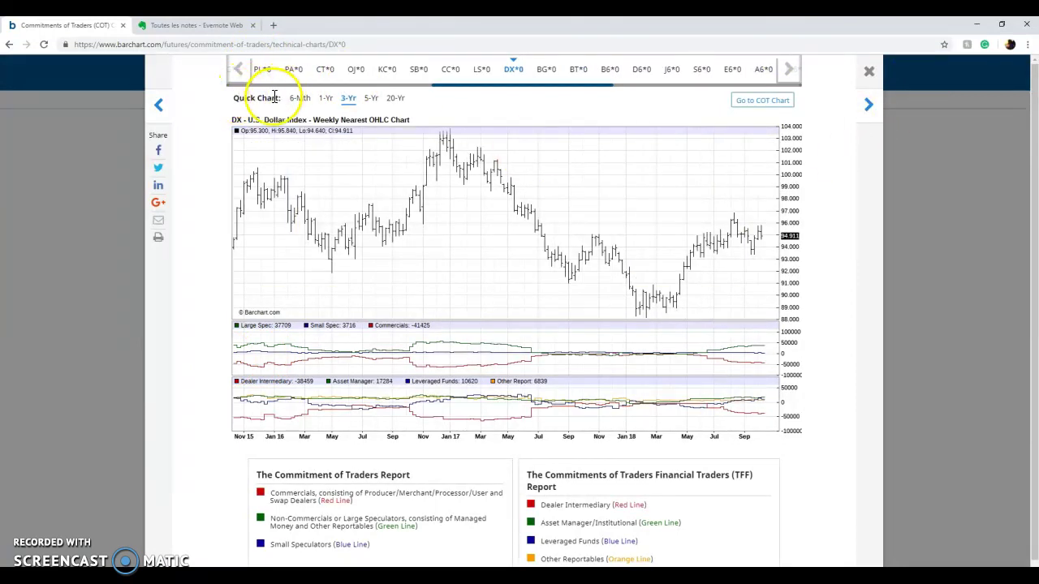
click(350, 104)
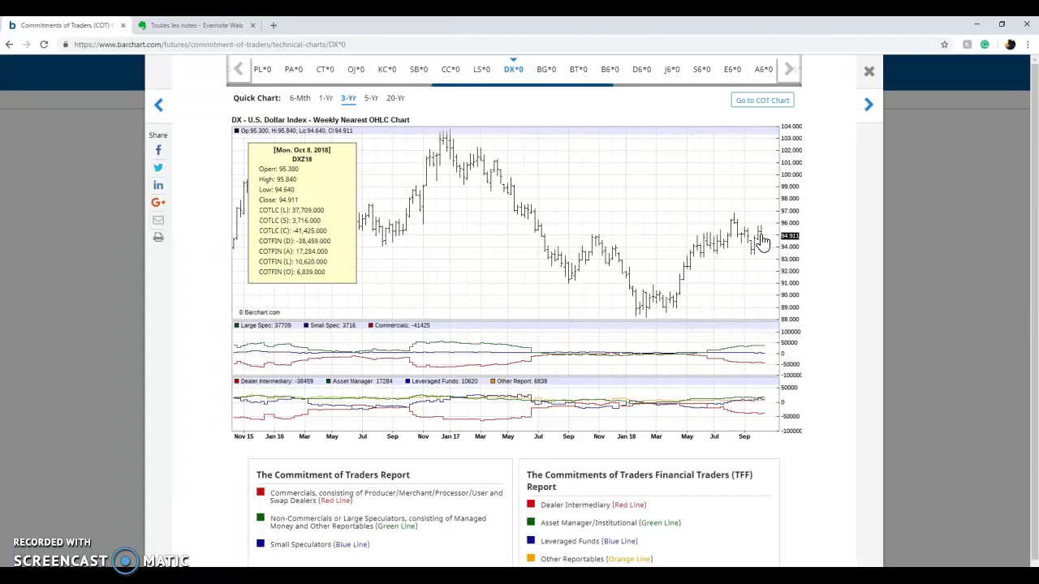
mouse_move(762, 241)
mouse_down()
mouse_move(695, 243)
mouse_move(665, 276)
mouse_up()
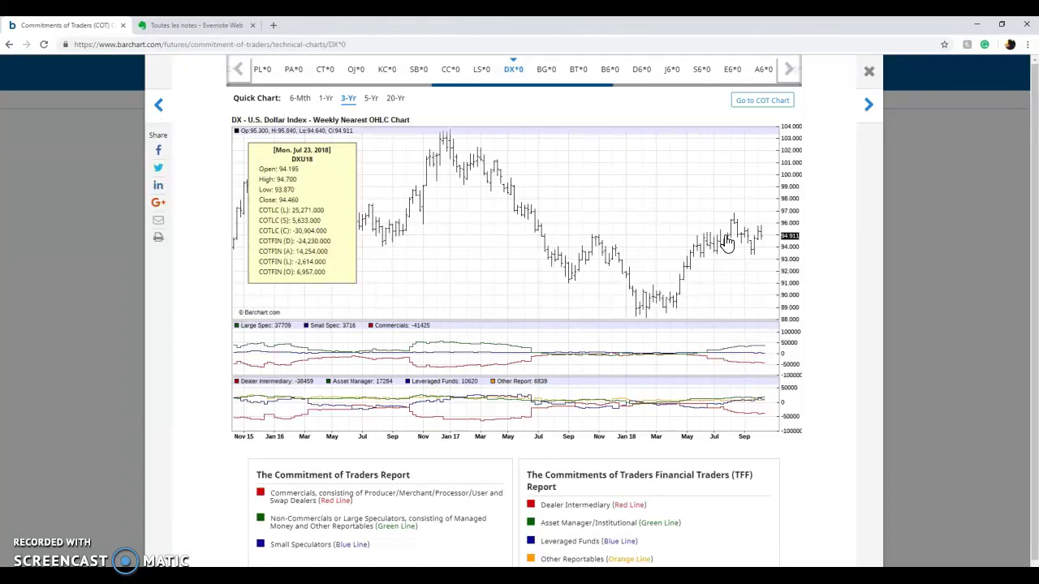
click(765, 239)
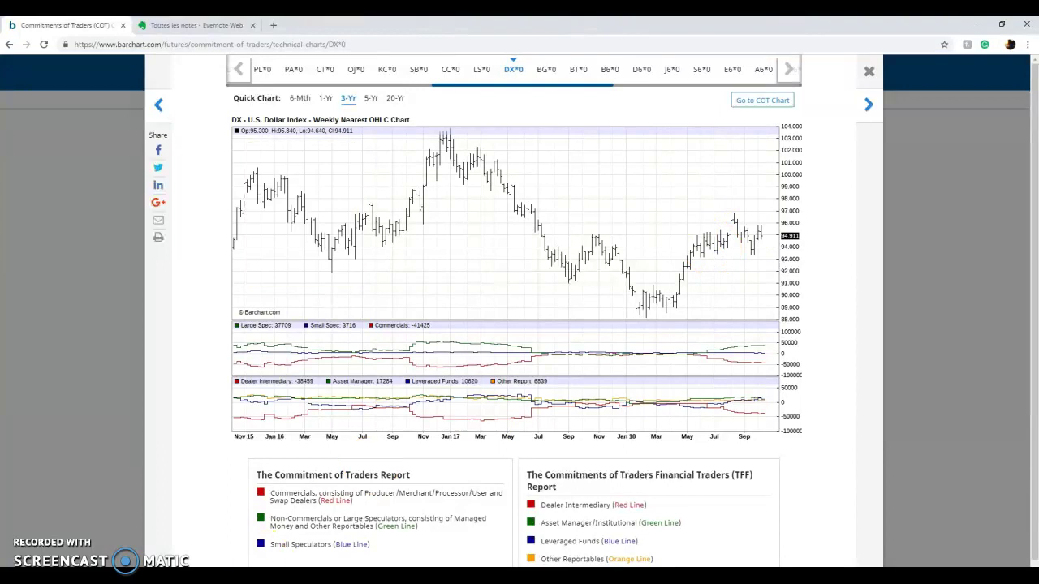
- Switch to Evernote and open the COT MARKET note to review its currency records
click(154, 25)
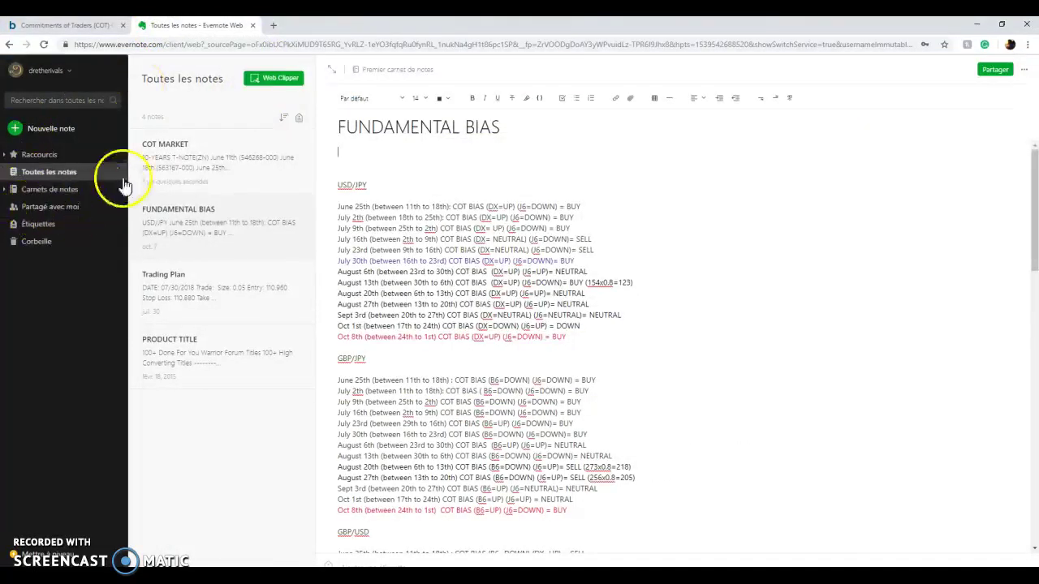
click(217, 170)
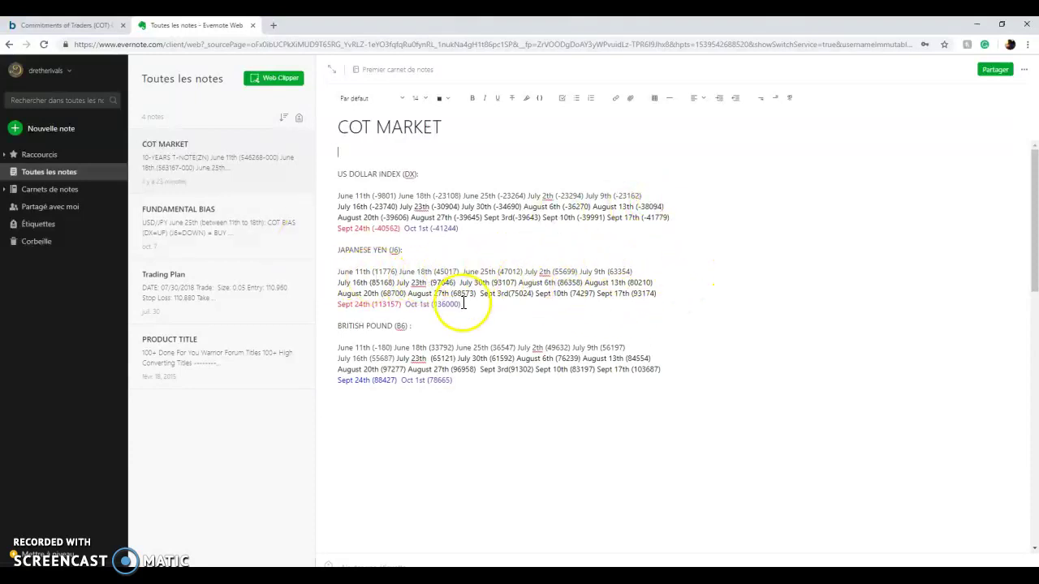
scroll(462, 224, down, 1)
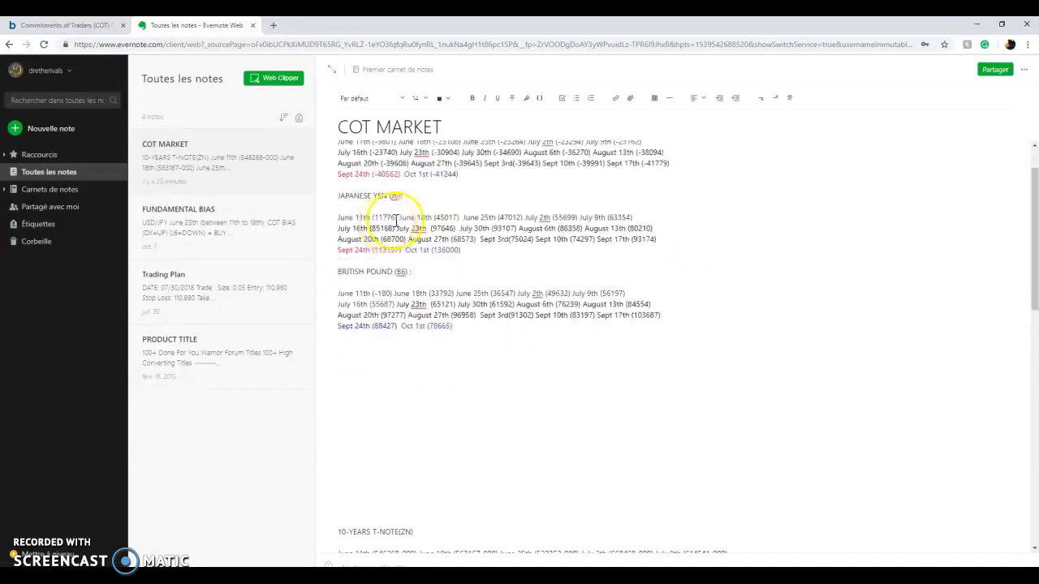
scroll(454, 203, up, 1)
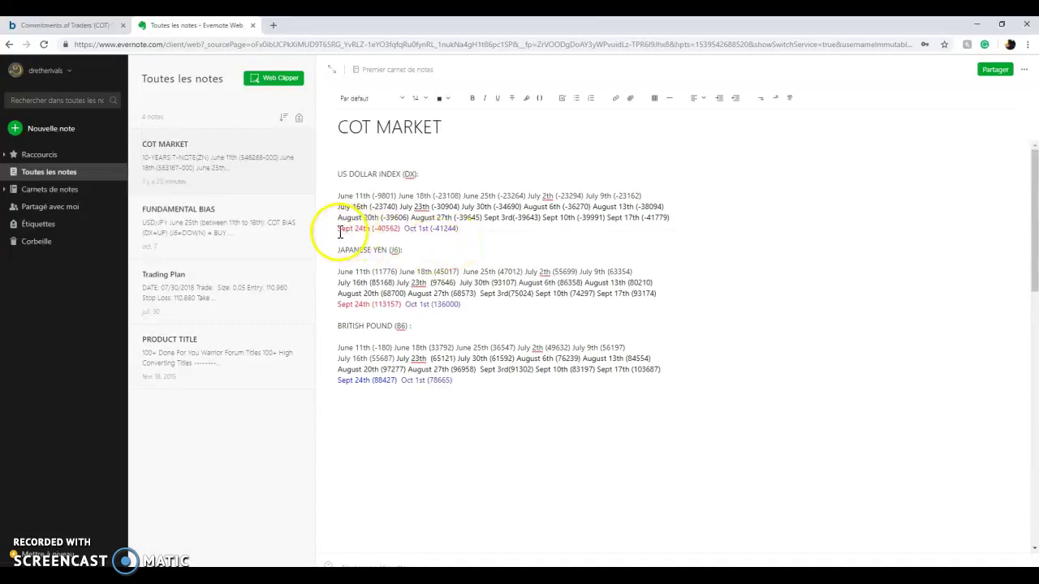
- Append "Oct 8th (-41425)" to the US Dollar Index (DX) records, using the commercials value from the Barchart chart
click(464, 229)
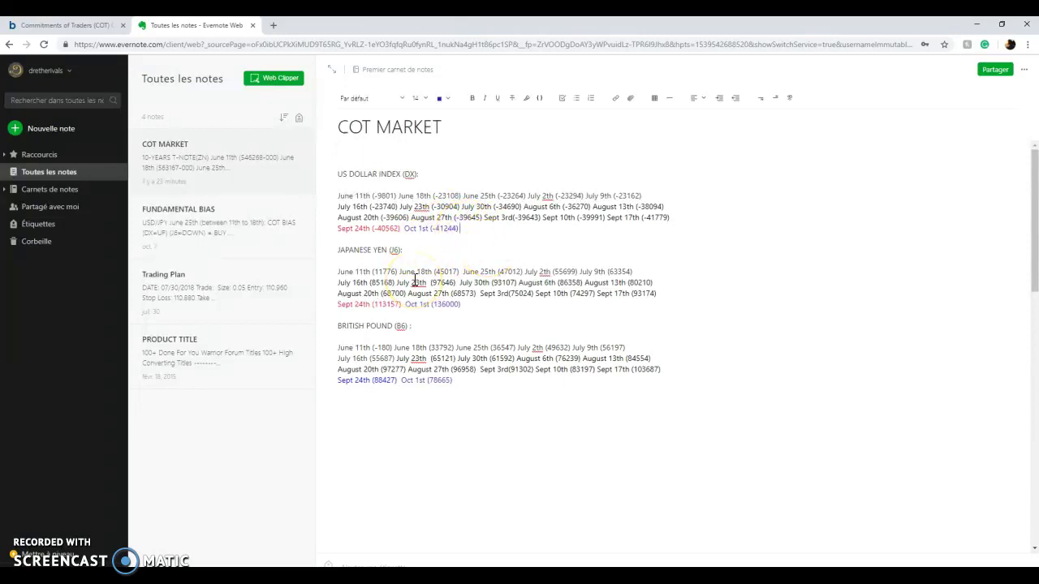
text(Oct 8th ()
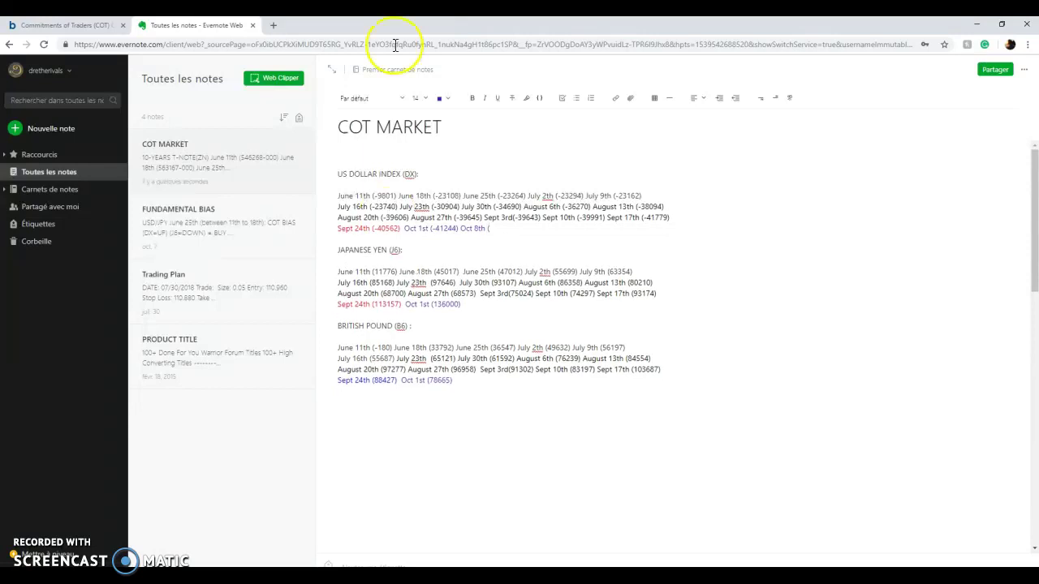
click(61, 26)
mouse_move(738, 267)
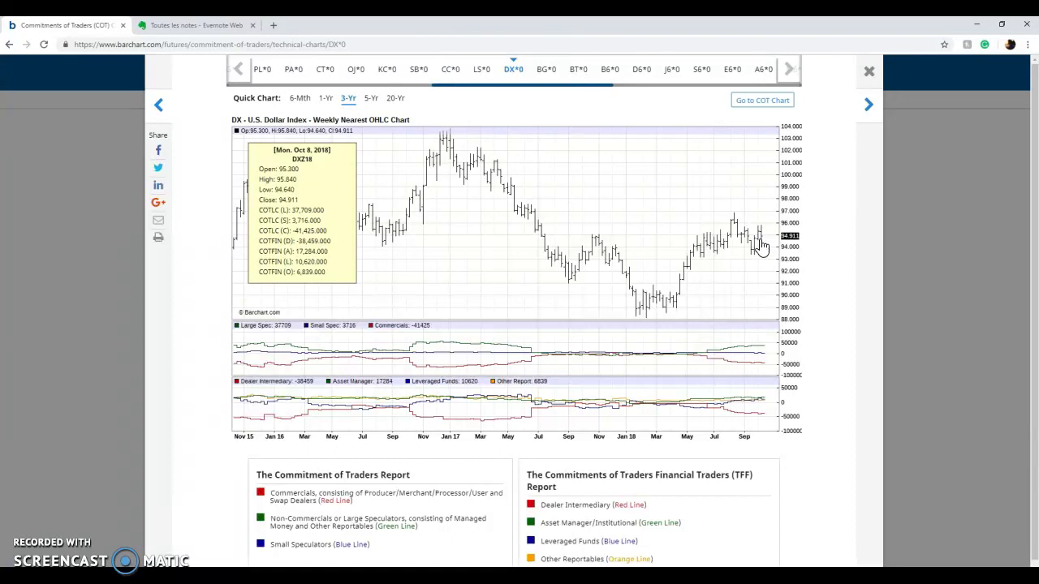
click(173, 25)
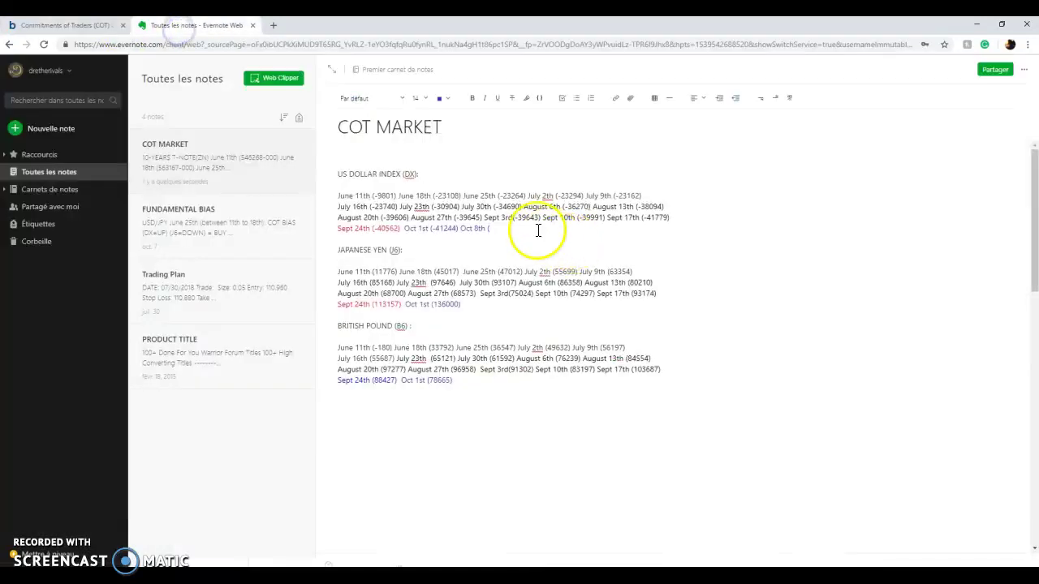
text(-41425)
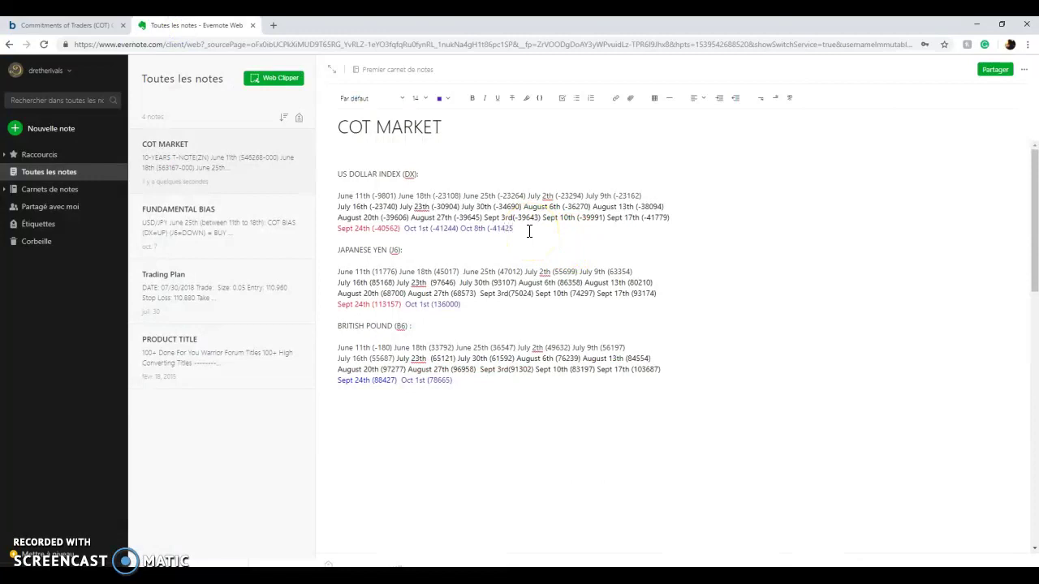
text())
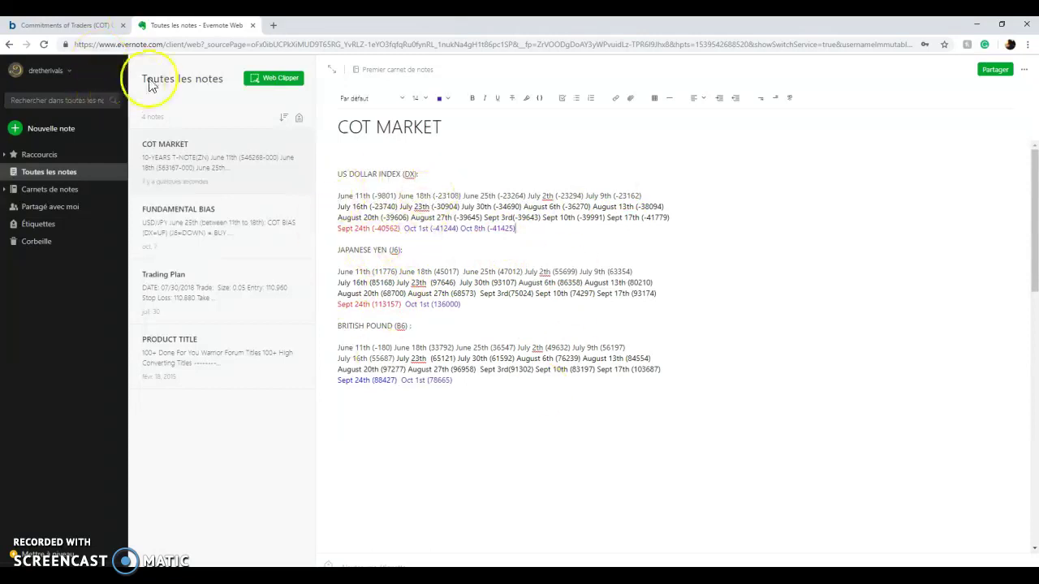
- Switch back to Barchart and display the Japanese Yen (J6) weekly COT chart
click(29, 24)
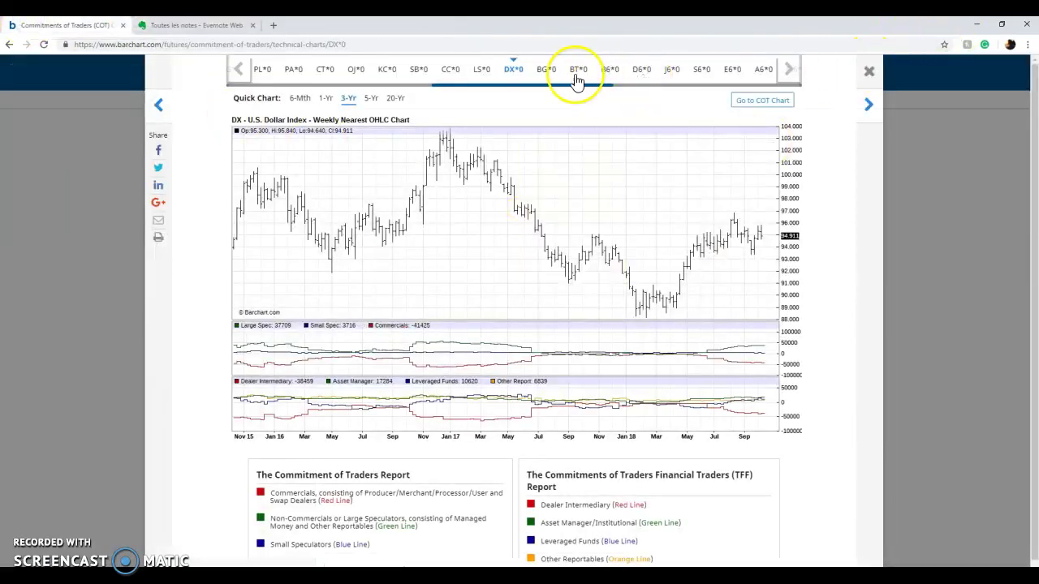
click(203, 25)
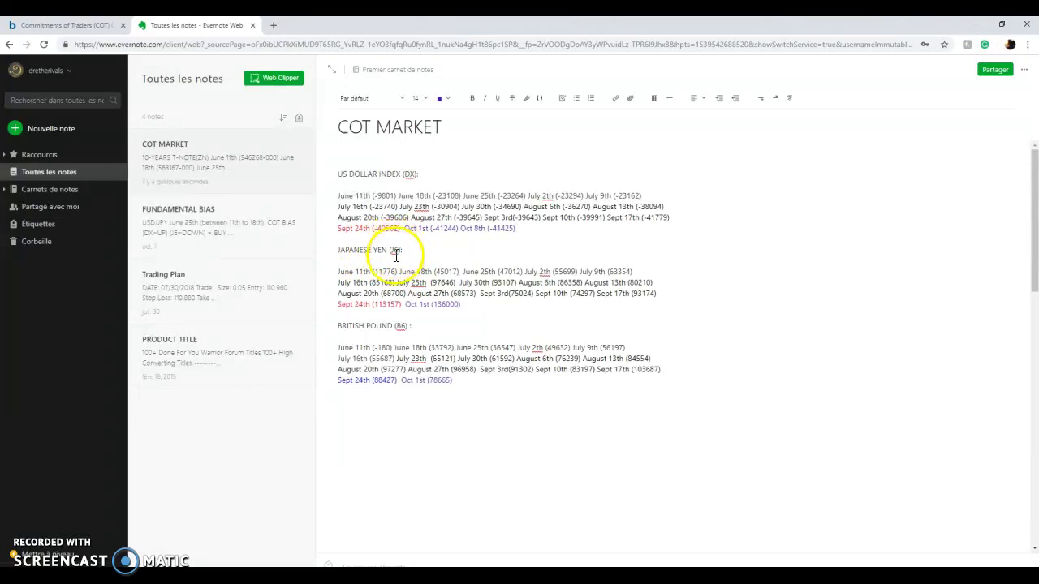
click(106, 29)
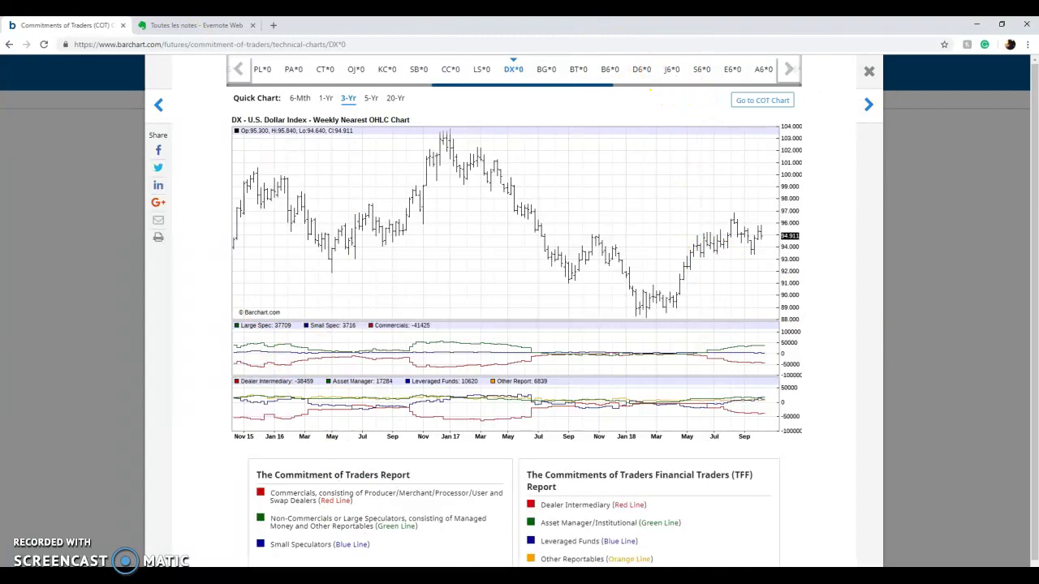
click(159, 26)
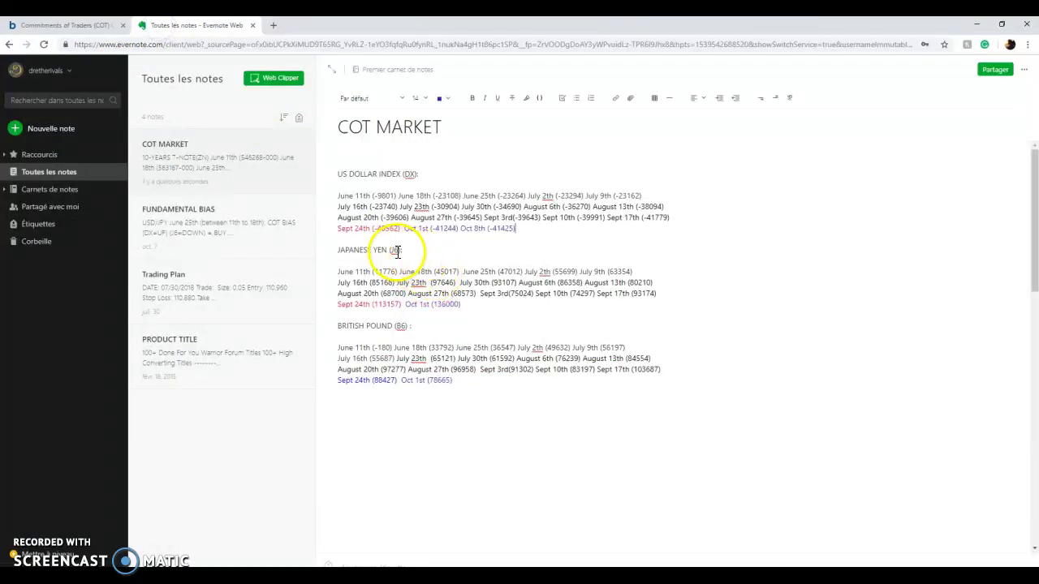
click(74, 25)
click(670, 70)
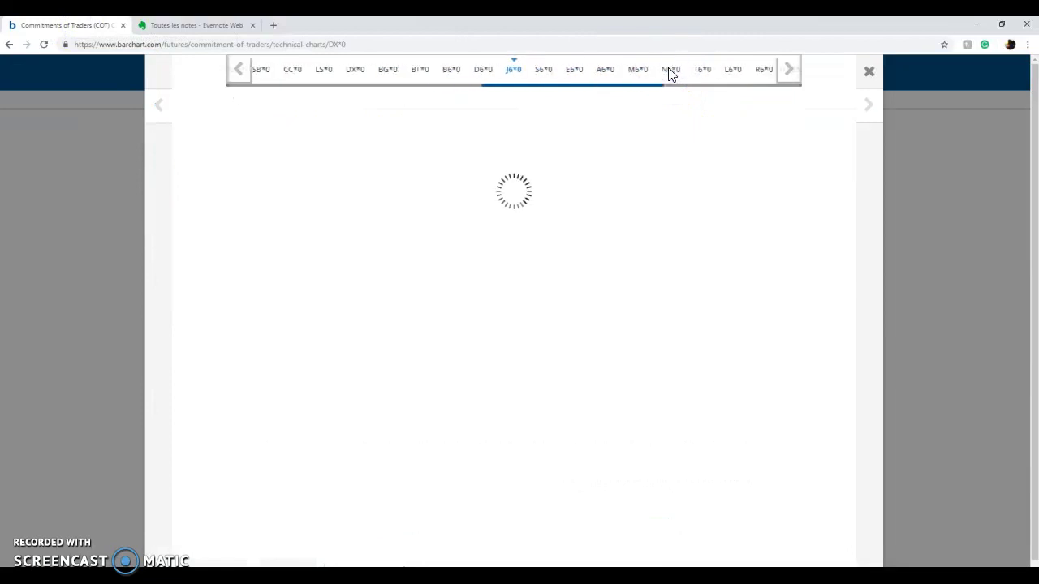
click(296, 122)
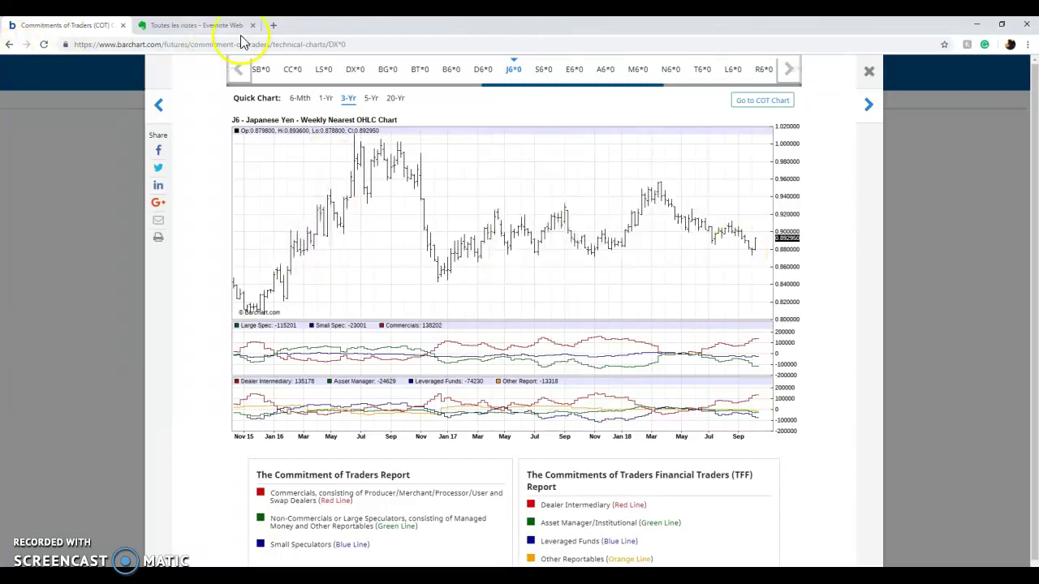
- Append "Oct 8th (138202)" to the Japanese Yen (J6) records in the Evernote note, using the chart's commercials value
click(191, 26)
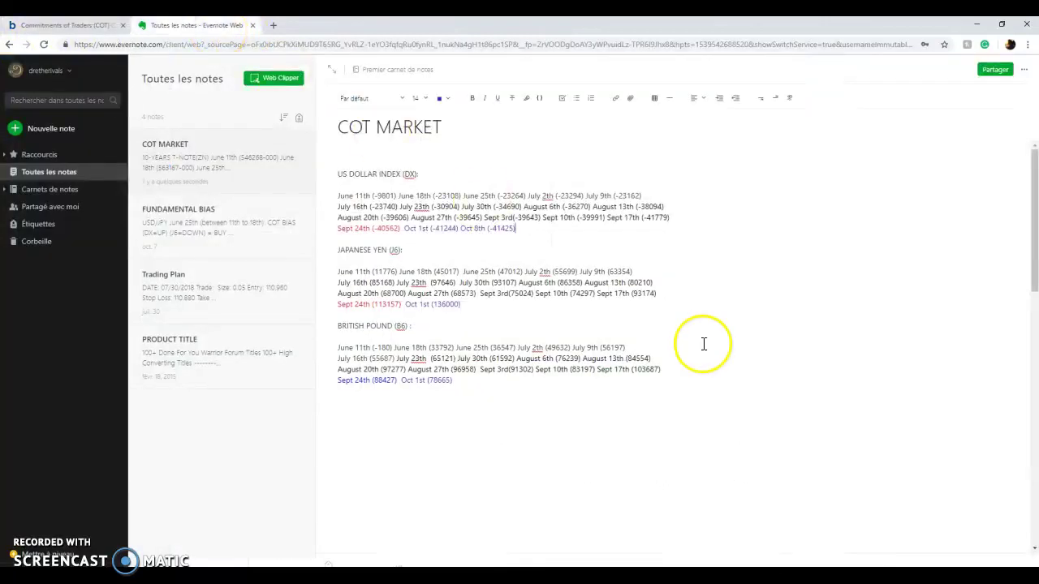
click(468, 304)
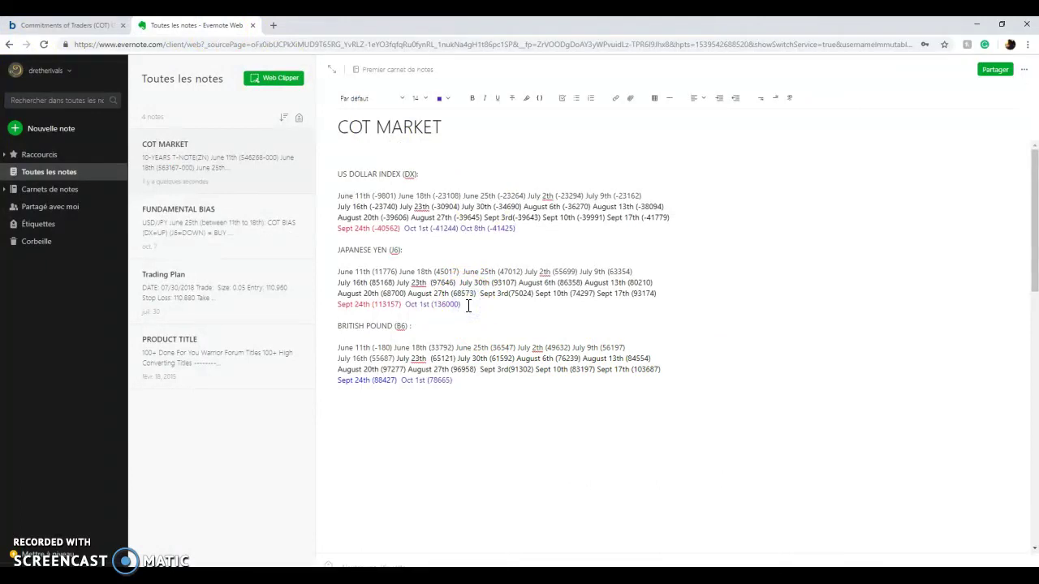
text(Oct 8th)
drag(486, 308, 457, 319)
click(468, 305)
click(495, 306)
click(33, 24)
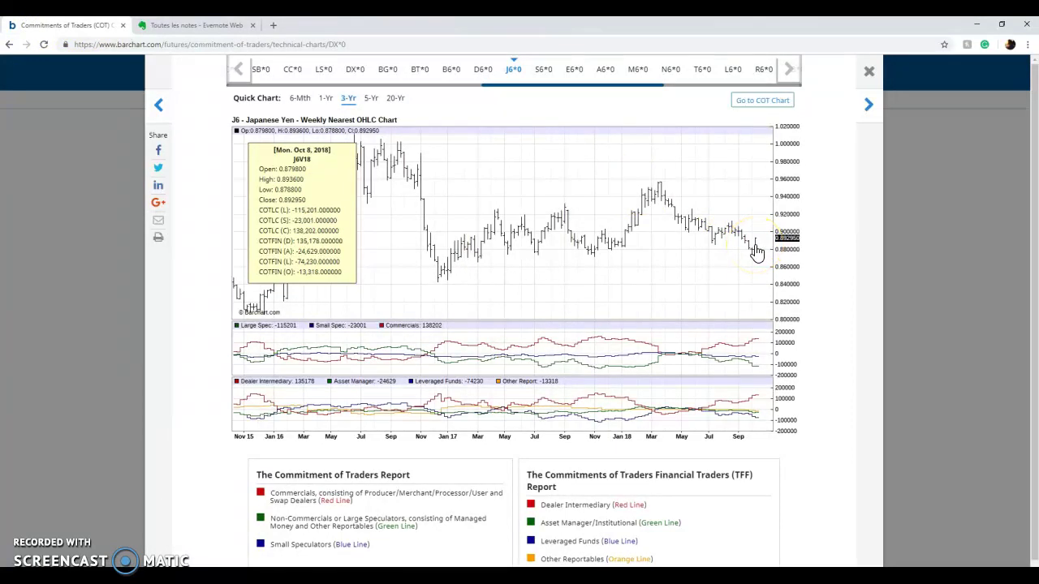
click(195, 25)
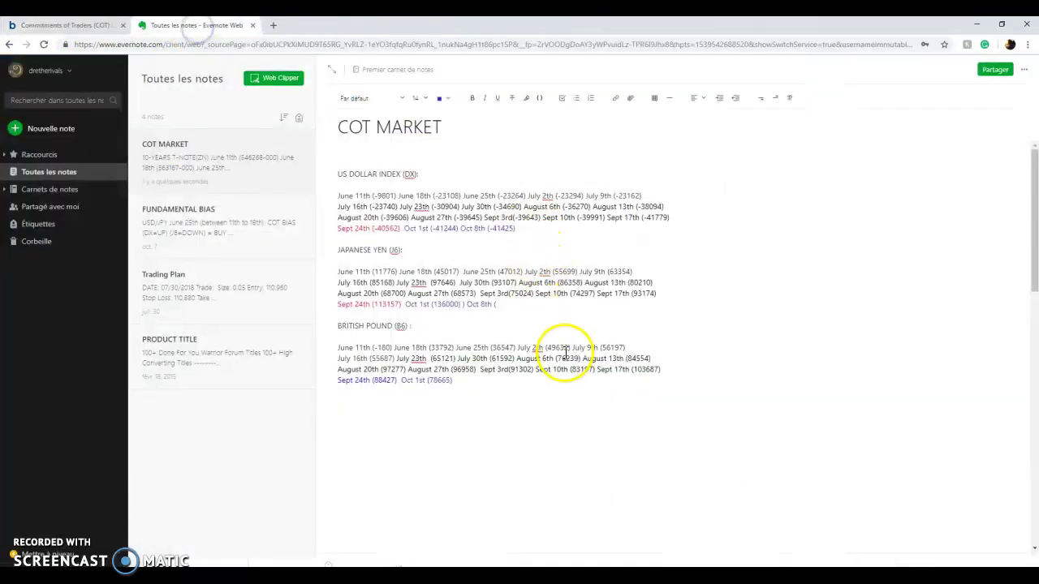
text(13820)
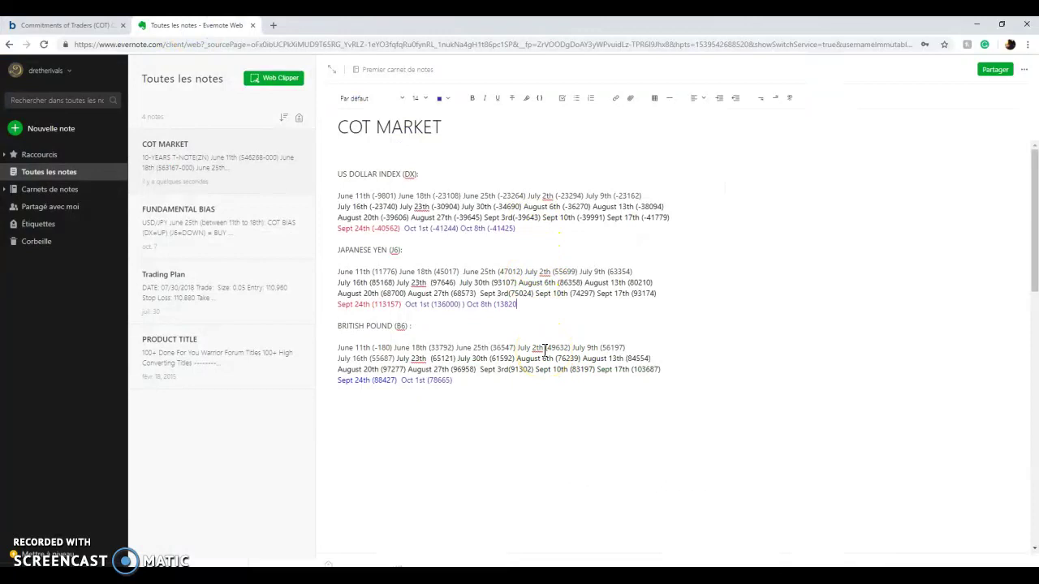
text(2))
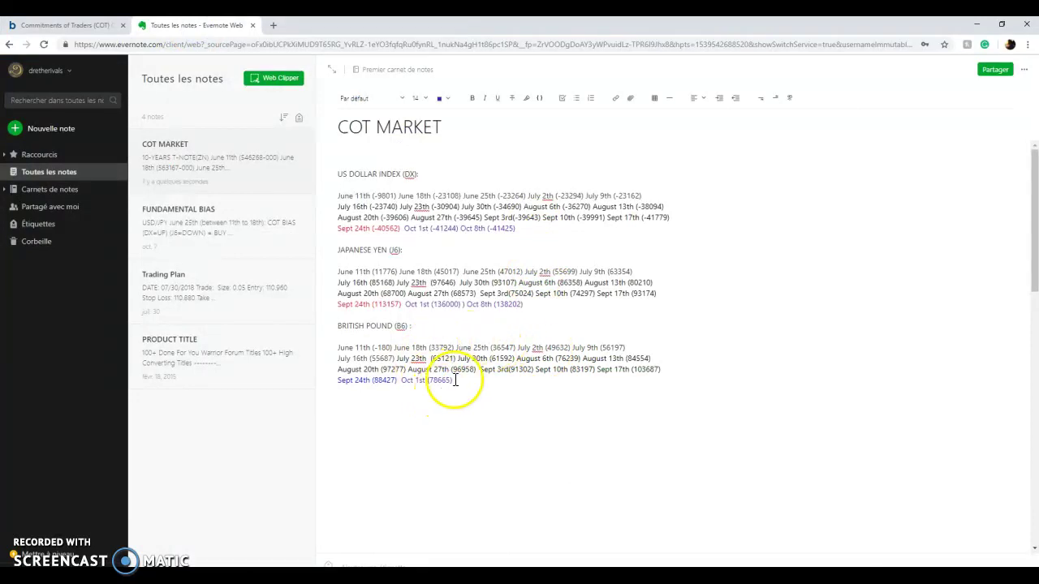
- Start an "Oct 8th (" entry in the note's British Pound (B6) records and display the British Pound weekly COT chart in Barchart
click(457, 380)
text(O)
text(()
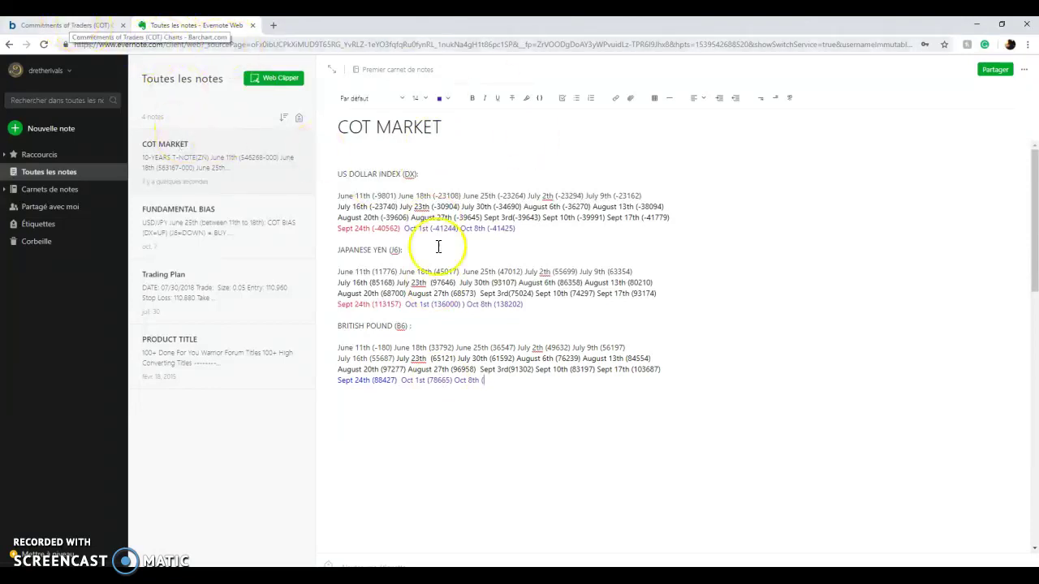
click(95, 25)
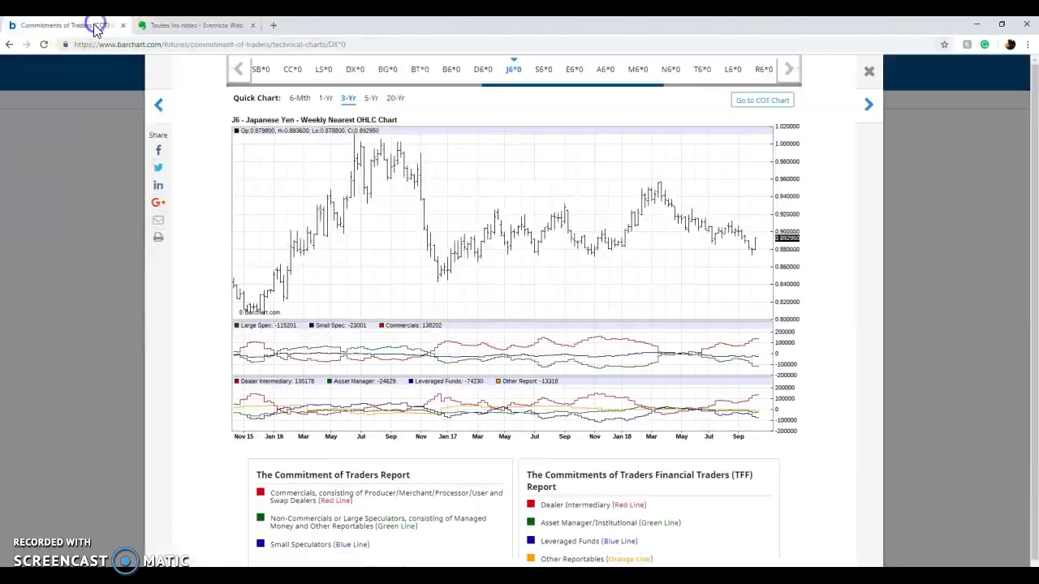
click(450, 70)
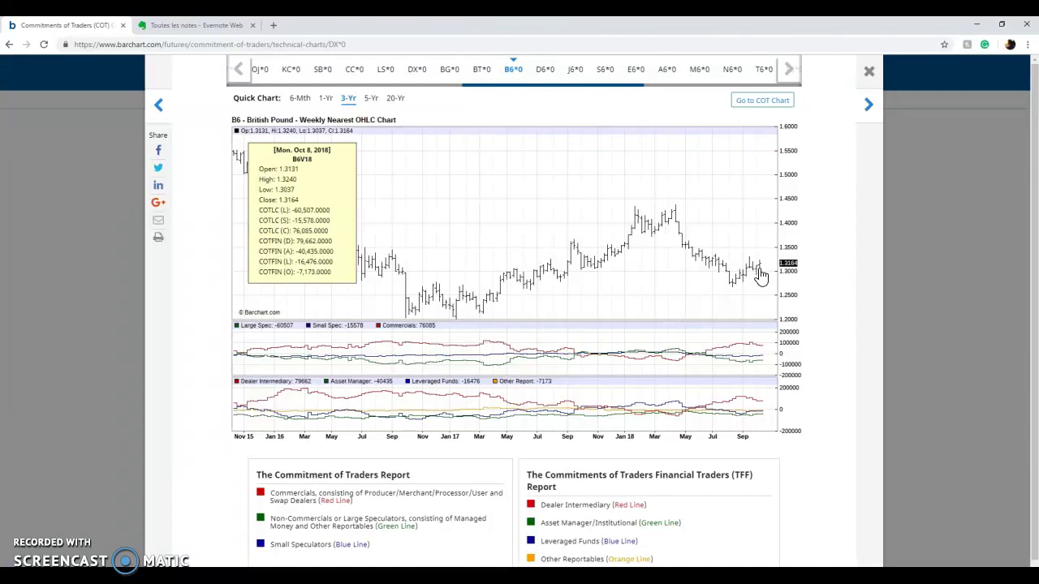
- Complete the British Pound's Oct 8th entry in the Evernote note with 76085, using the commercials value from the Barchart chart
click(195, 25)
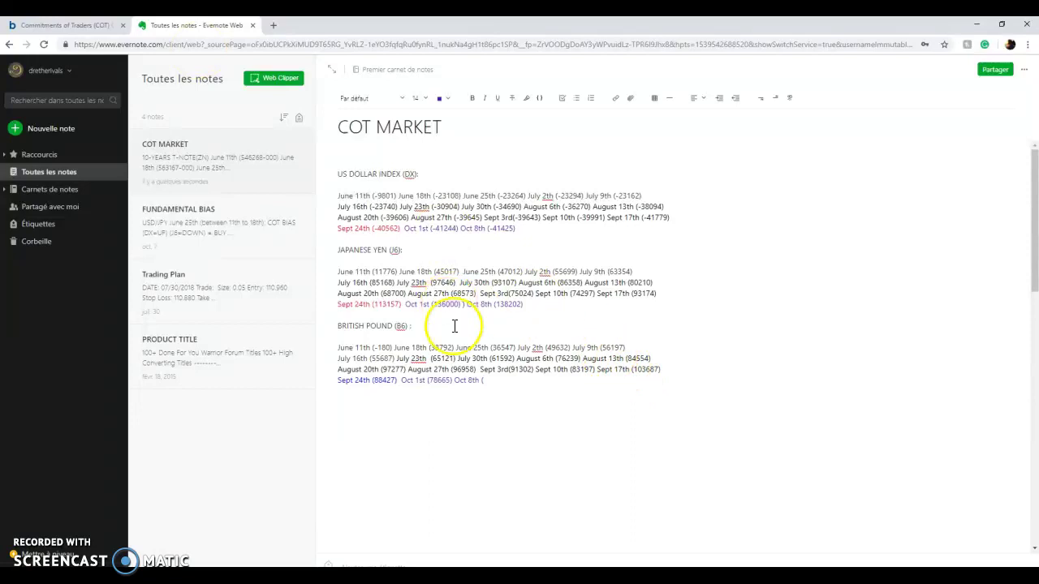
text(76)
click(65, 26)
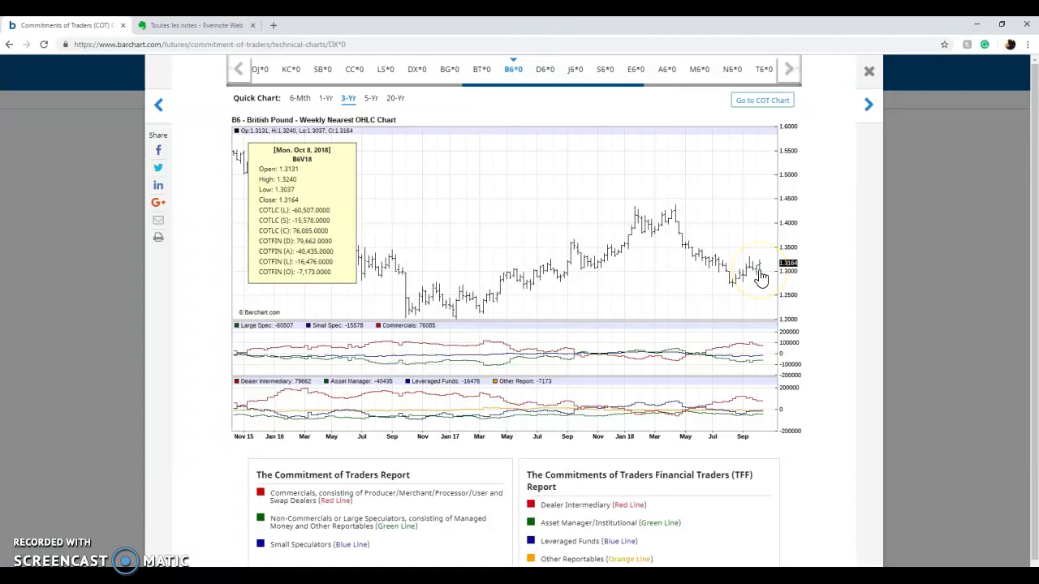
click(192, 24)
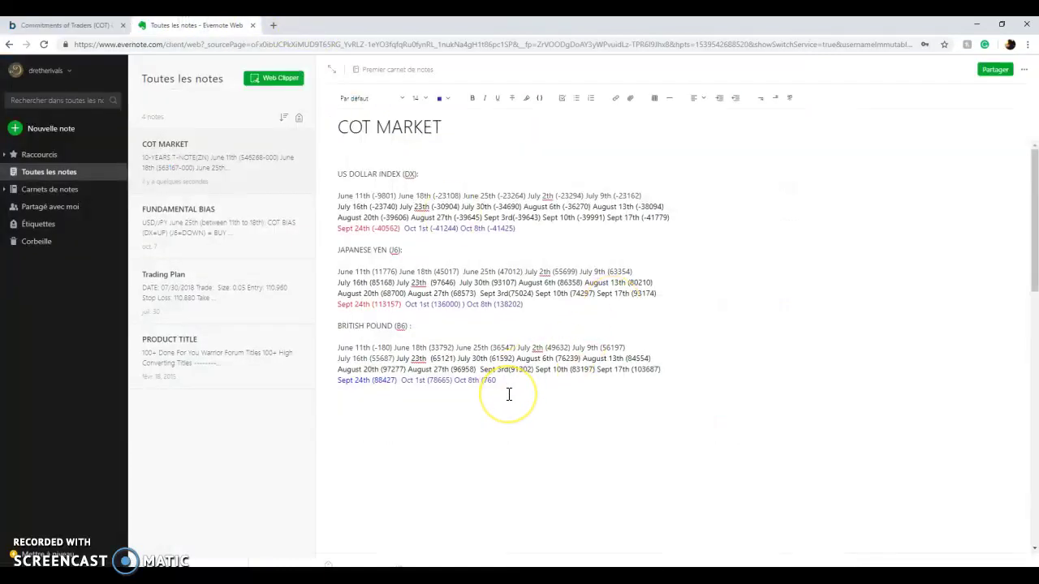
key(BackSpace)
text(5)
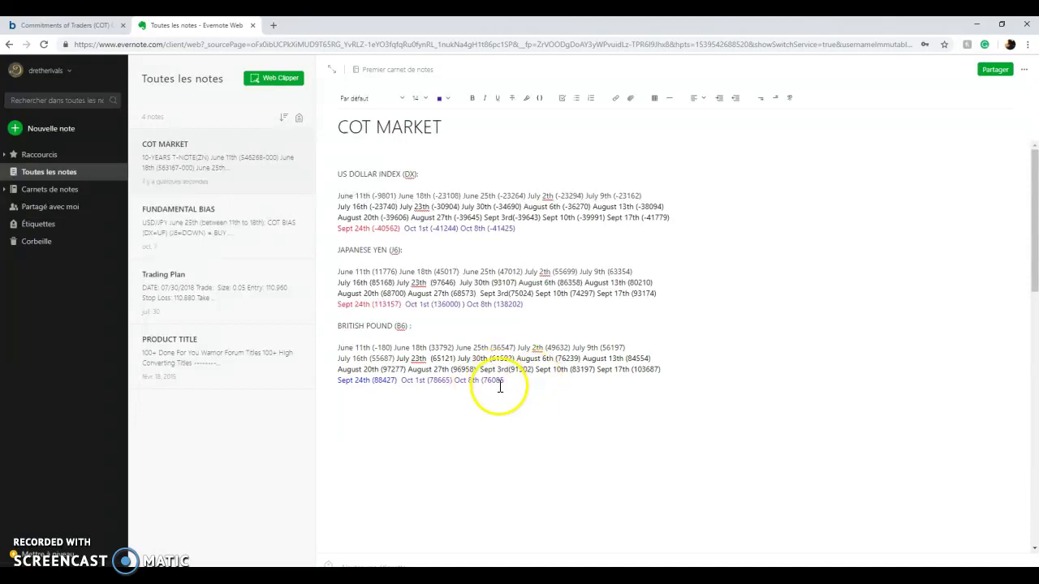
- Inspect the British Pound's weekly positions in Barchart, and compare the Oct 1st and Oct 8th values for the yen and dollar in Evernote
click(91, 26)
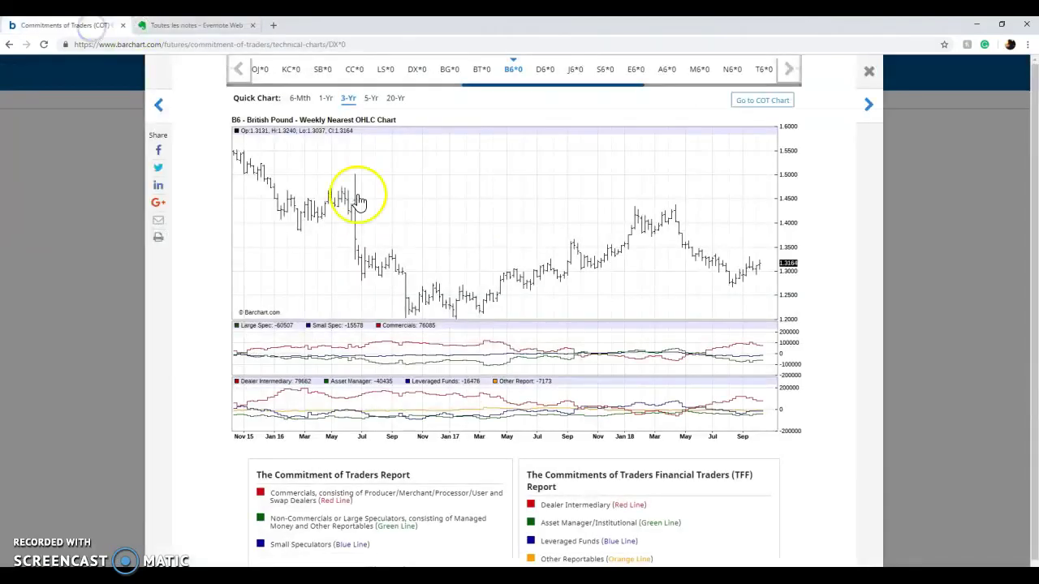
mouse_move(759, 276)
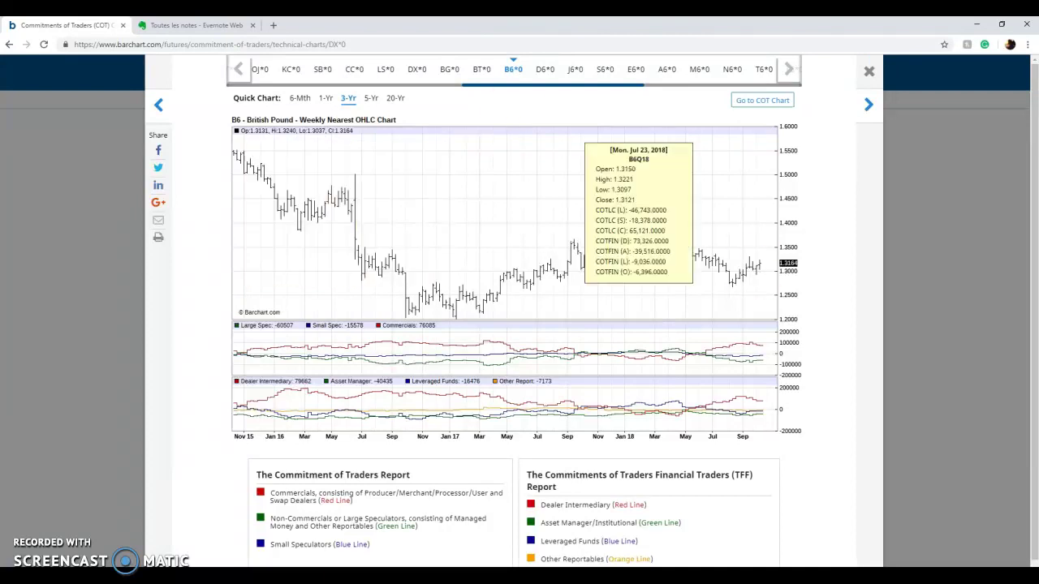
click(174, 25)
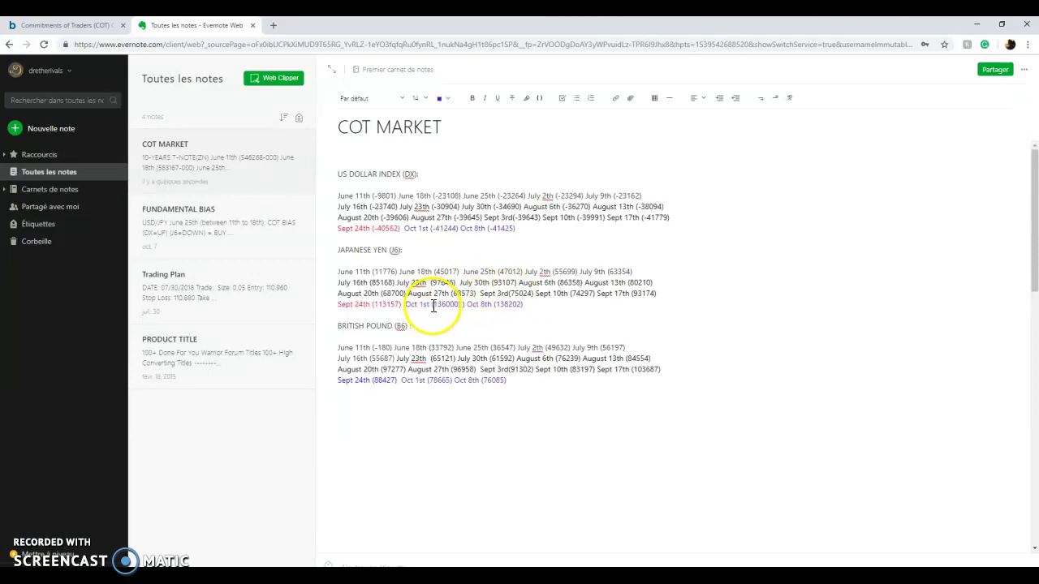
drag(431, 304, 524, 304)
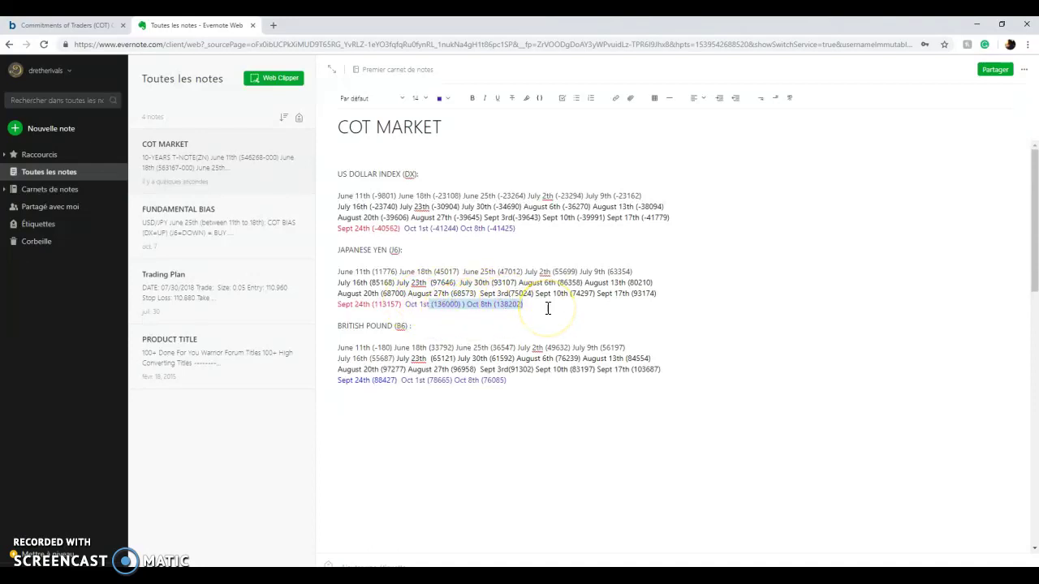
click(547, 308)
click(464, 305)
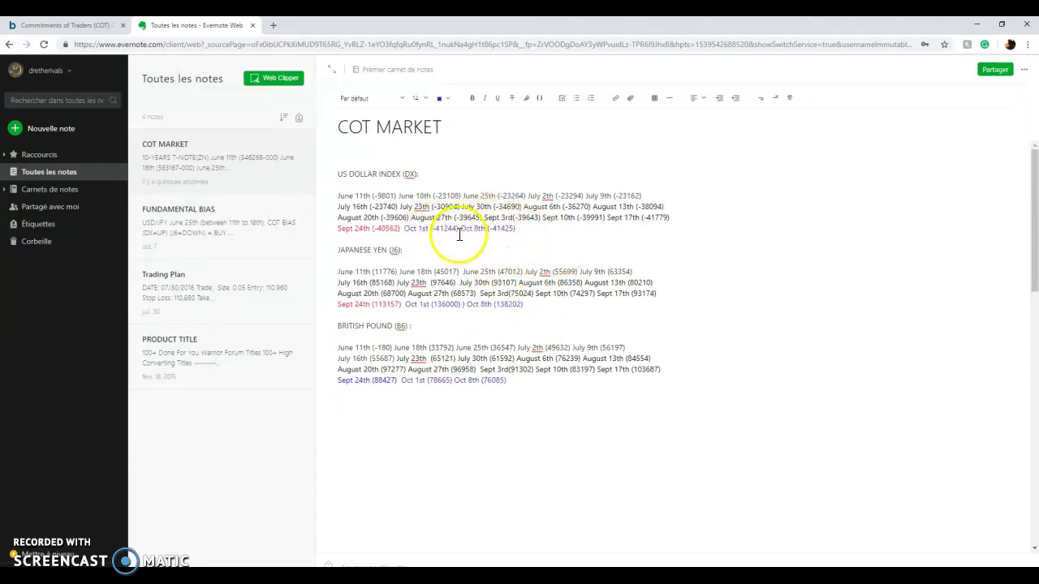
click(530, 231)
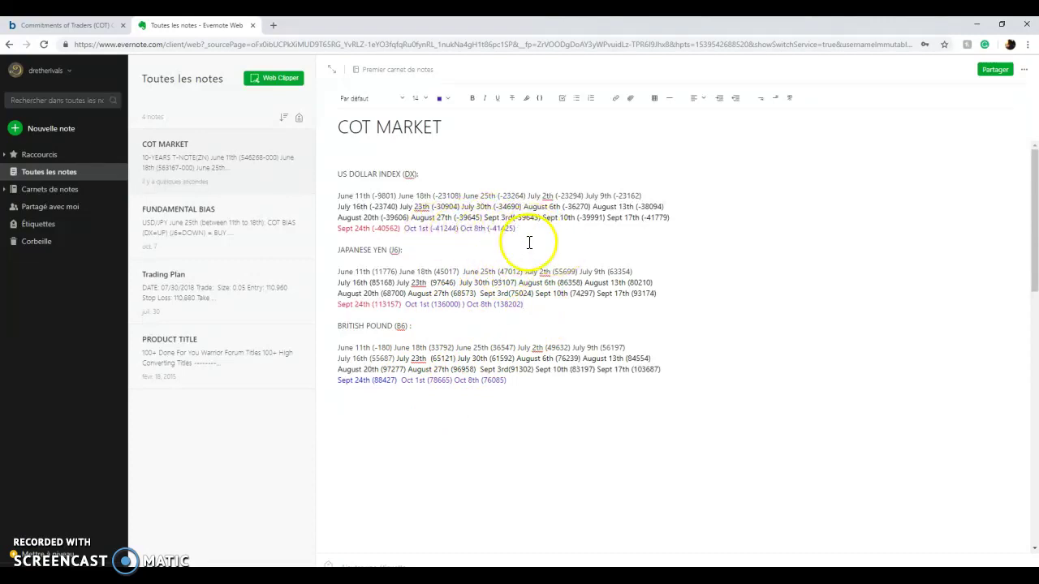
key(BackSpace)
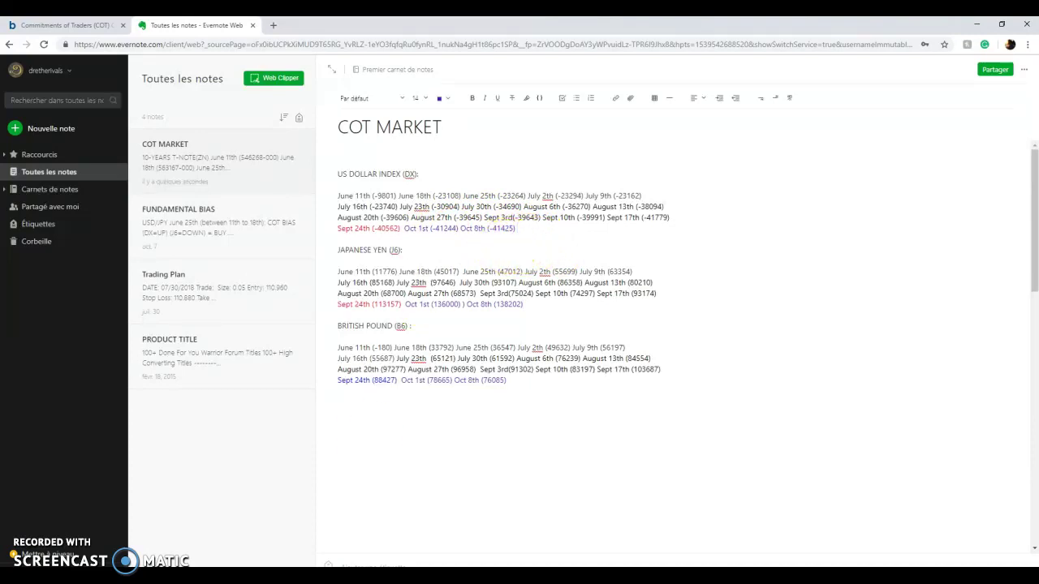
- Switch to the Notepad list of currency pairs and add "USD= UP" above the USD/XXX line, separated by blank lines
key(alt+Tab)
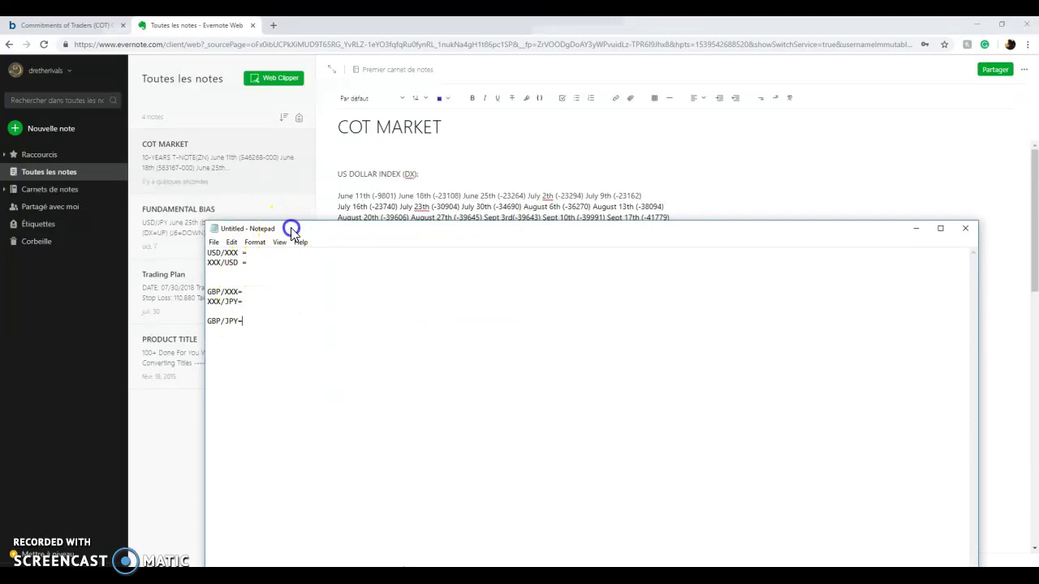
drag(292, 230, 312, 236)
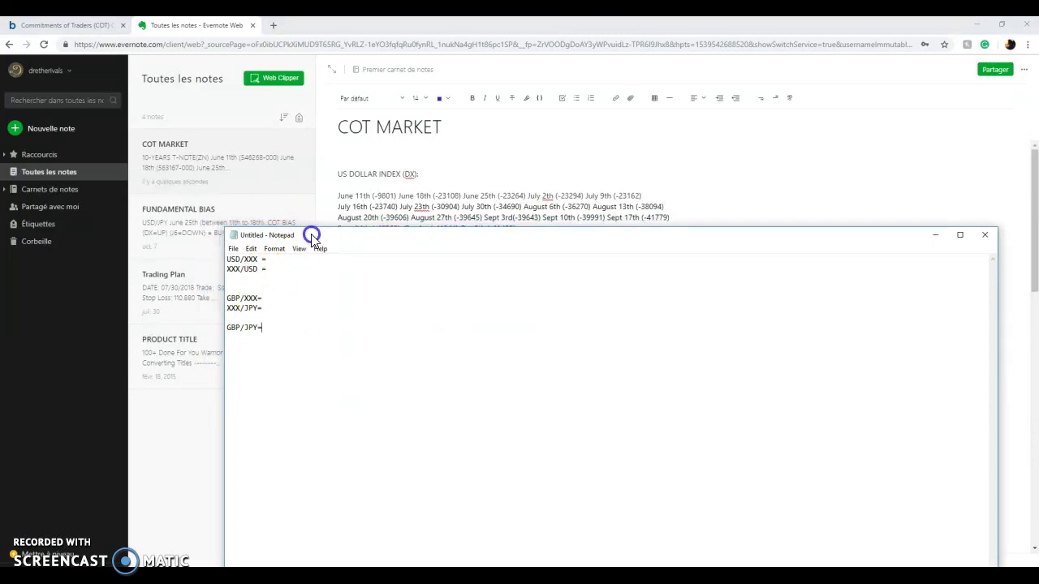
click(227, 262)
key(Return)
key(Return)
key(Return)
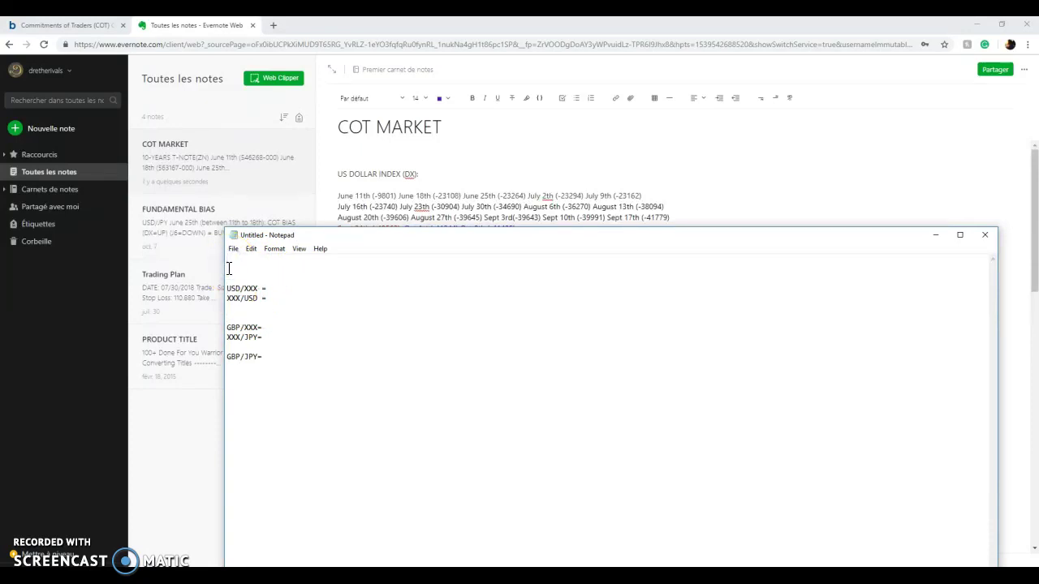
text(USD= UP)
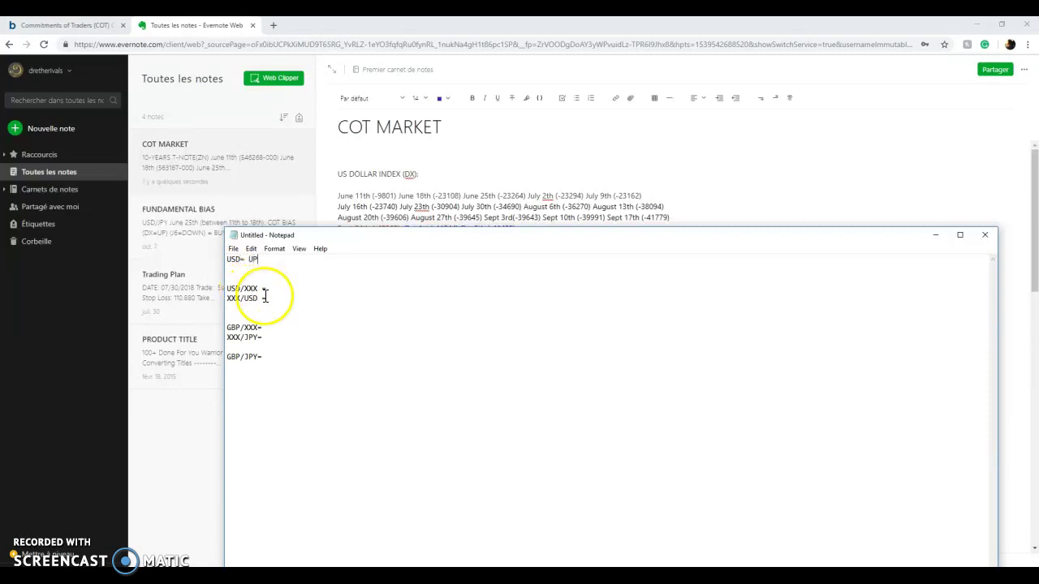
- Add the lines "JPY=DOWN" and "GBP=" below the USD line in Notepad
key(Return)
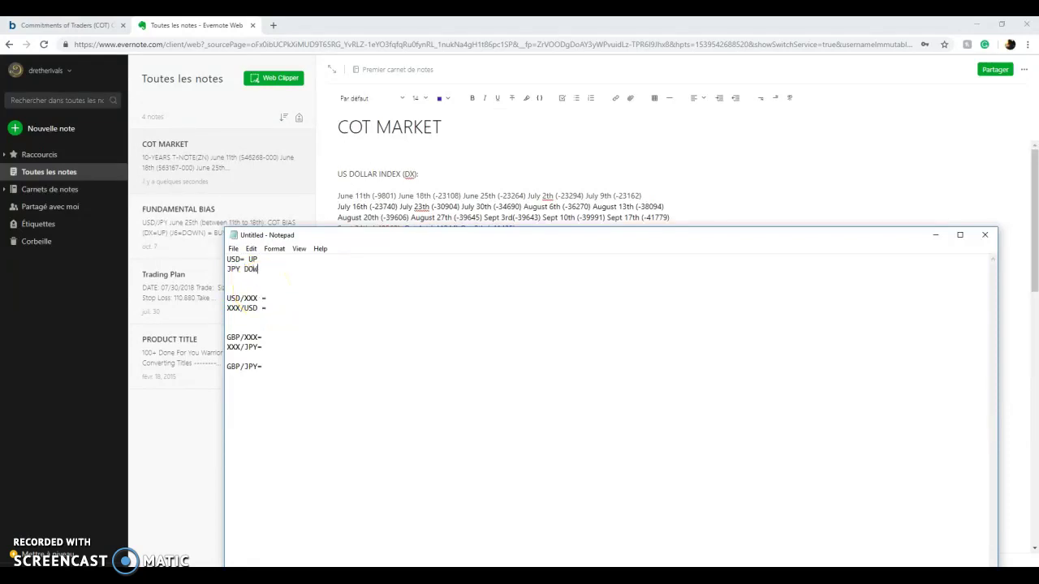
key(Return)
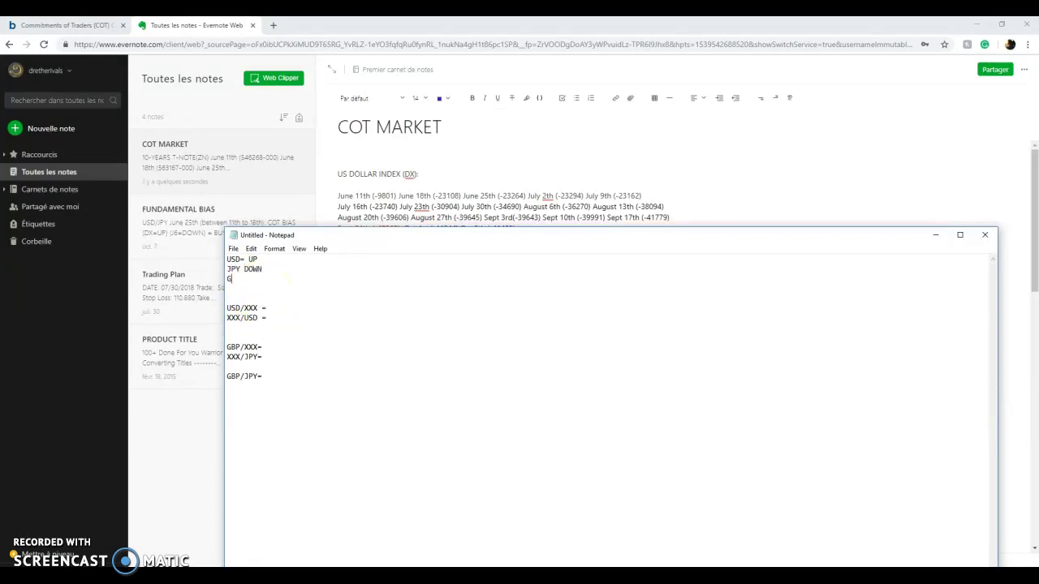
text(GBP=)
click(243, 268)
text(=)
click(253, 280)
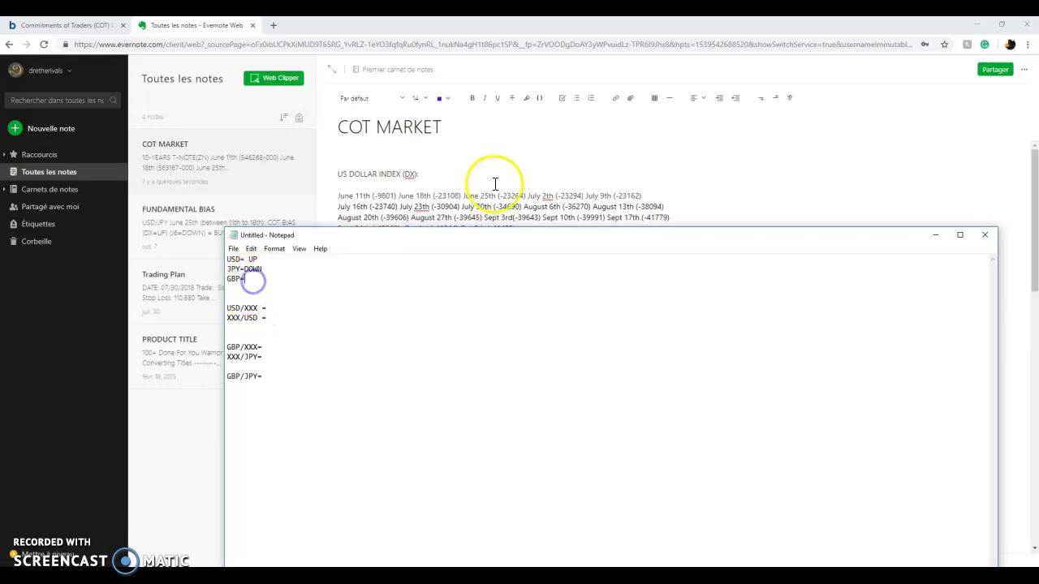
- Compare the British Pound's Oct 1st and Oct 8th values in the Evernote note and enter UP for GBP in Notepad
click(529, 174)
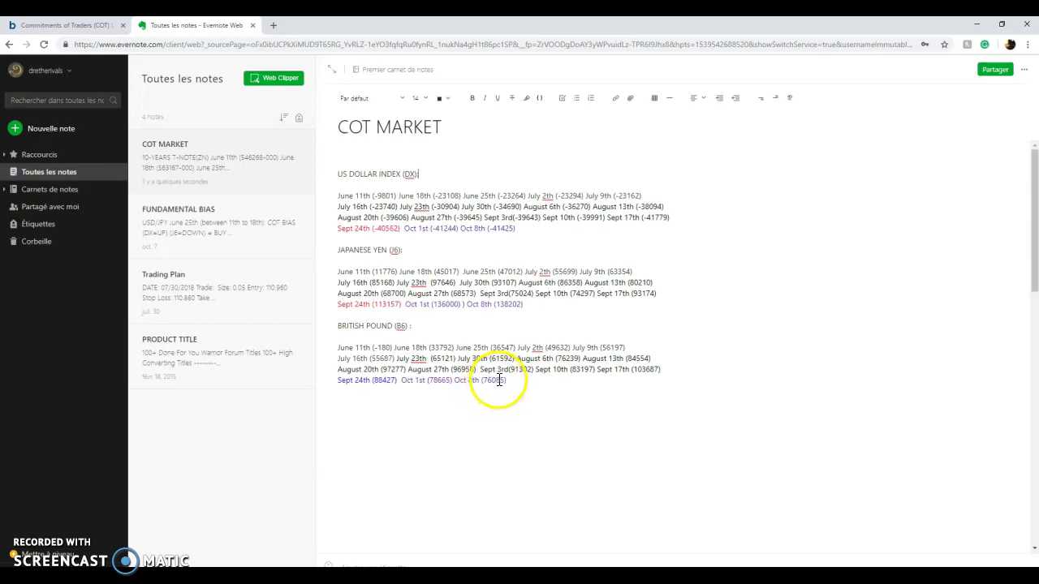
drag(429, 383, 517, 378)
click(442, 382)
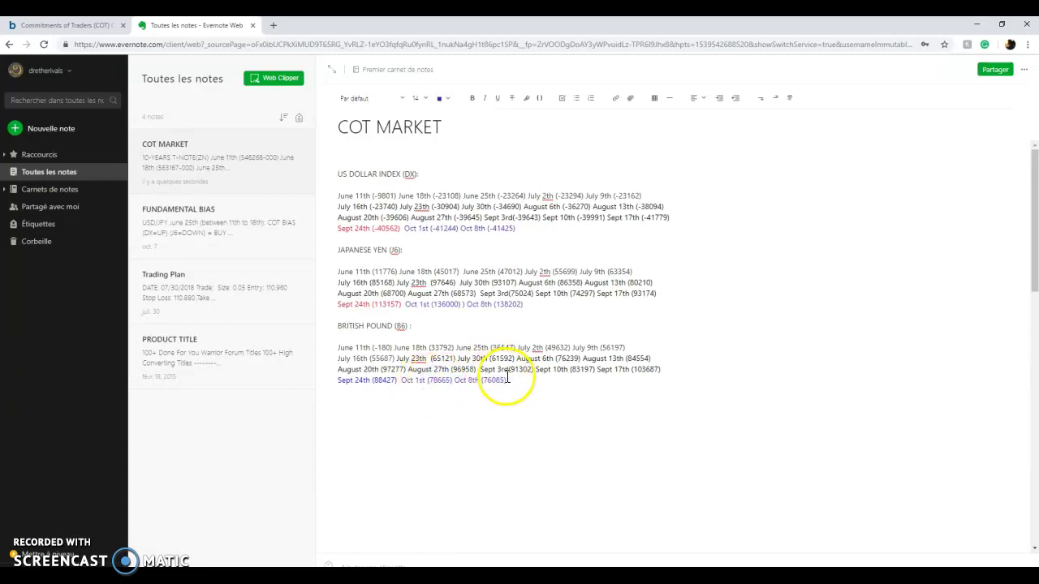
click(428, 382)
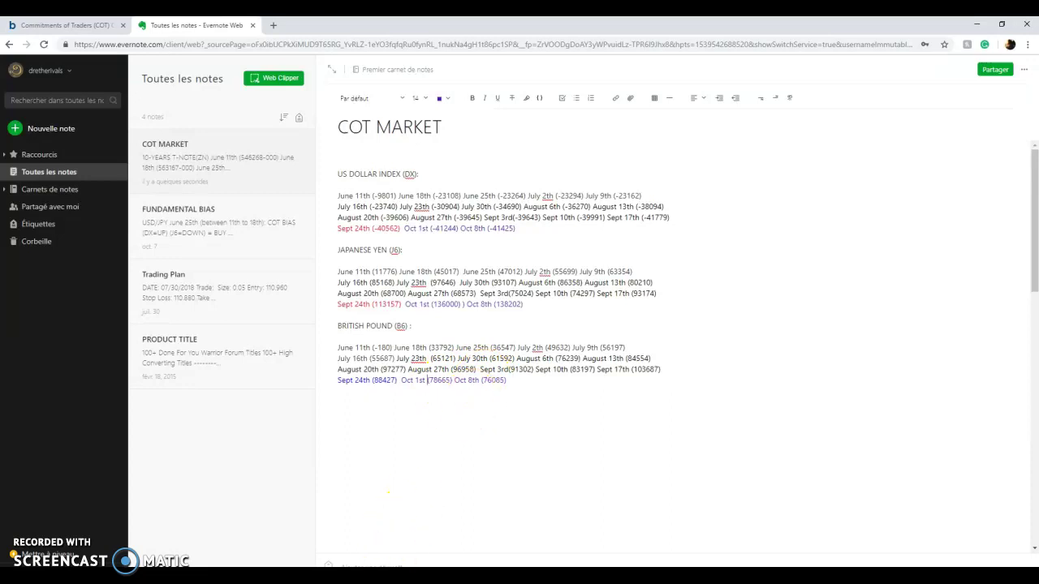
key(alt+Tab)
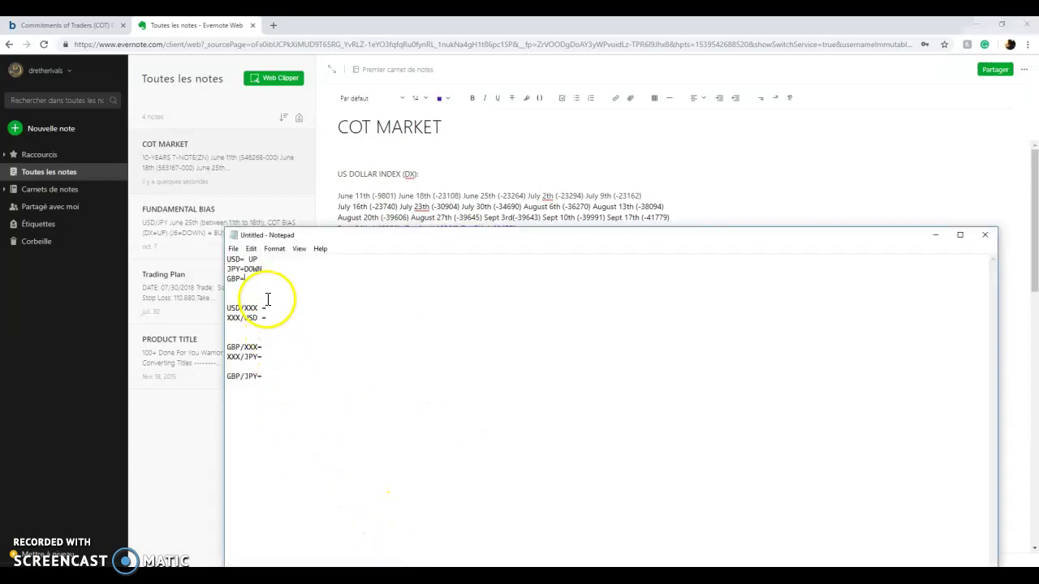
text(UP)
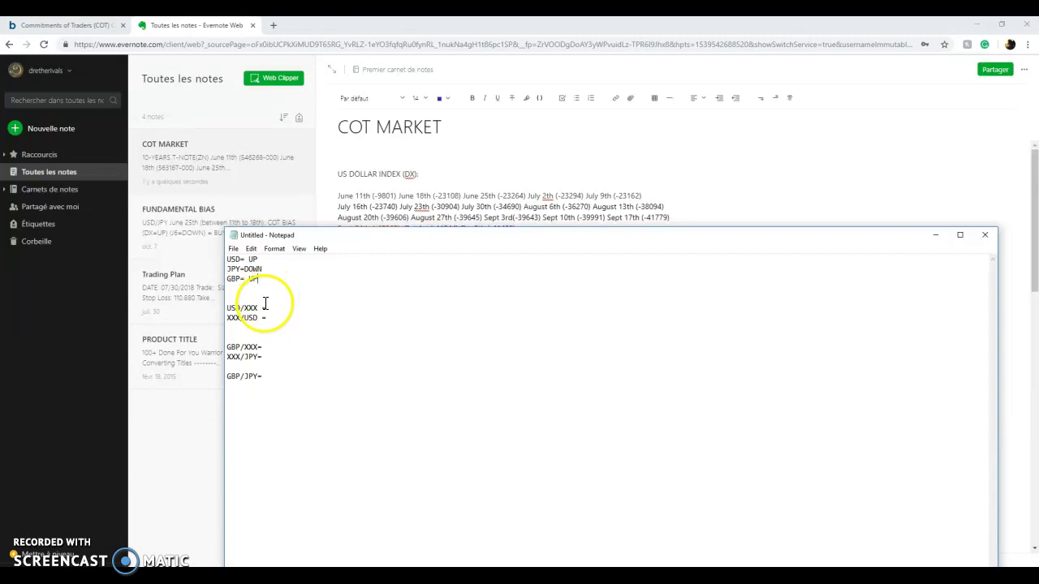
- Enter UP as the bias for USD/XXX and DOWN for XXX/USD
click(297, 304)
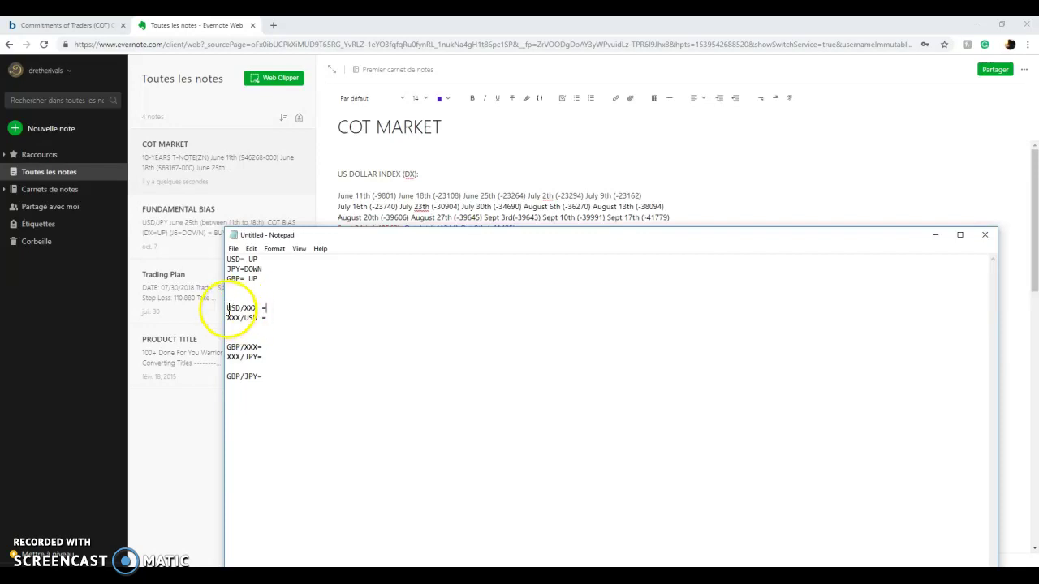
drag(229, 308, 261, 318)
click(292, 296)
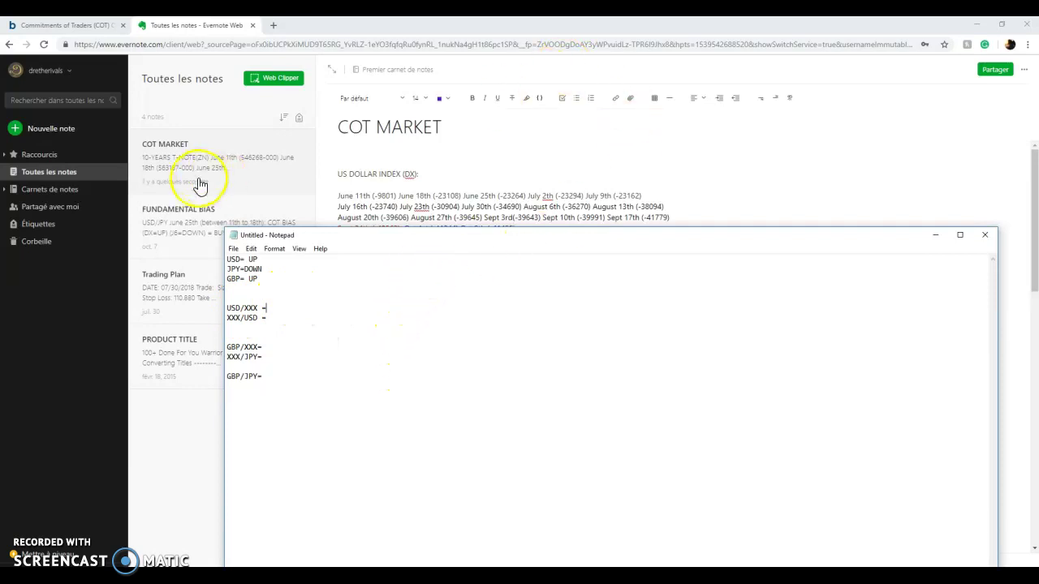
click(262, 317)
text(=)
key(Up)
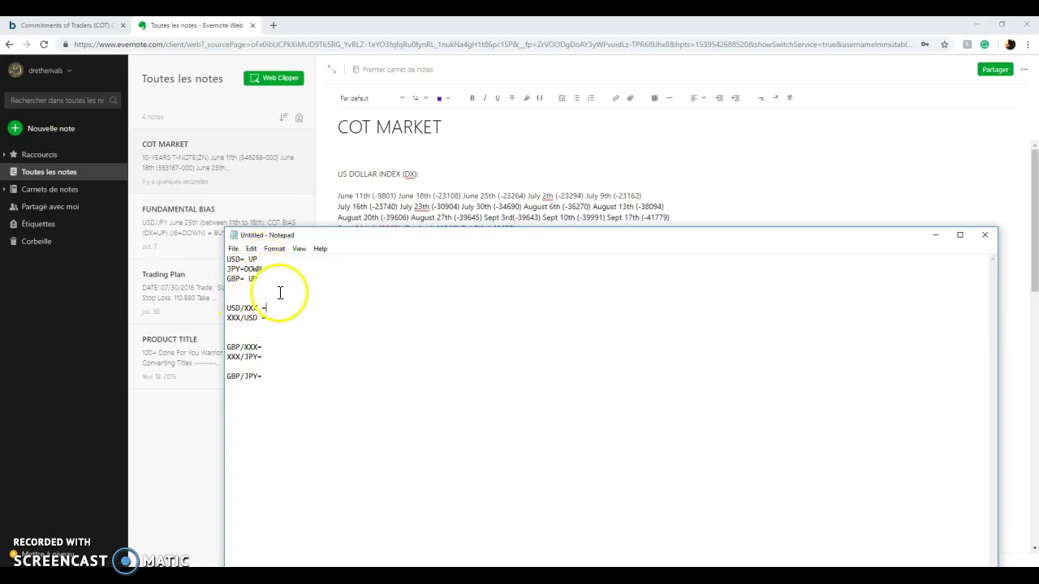
text(UP)
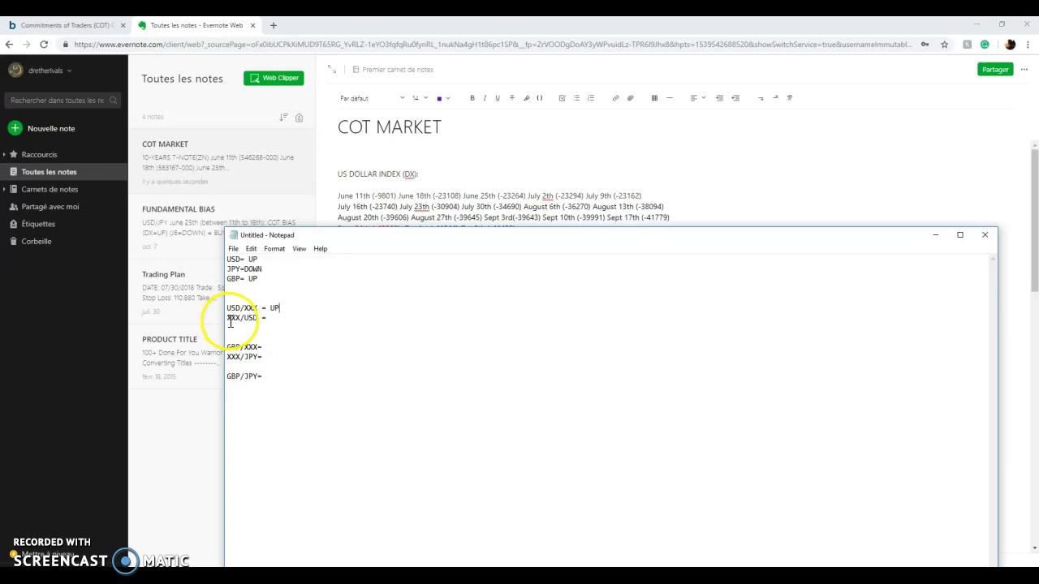
click(273, 318)
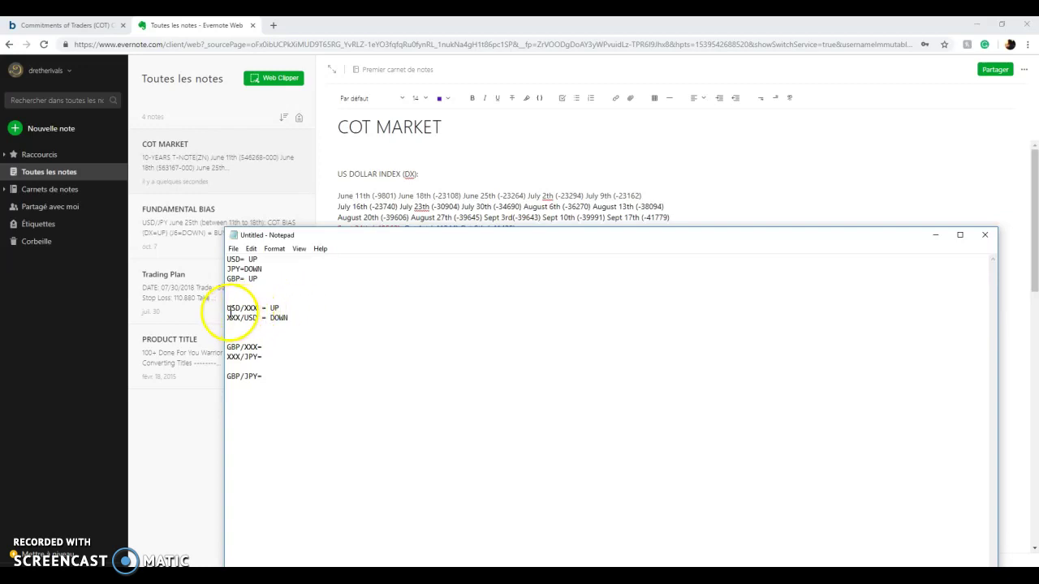
- Enter UP for GBP/XXX and change the XXX/JPY line beneath it to "XXX/GBP= DOWN"
click(270, 347)
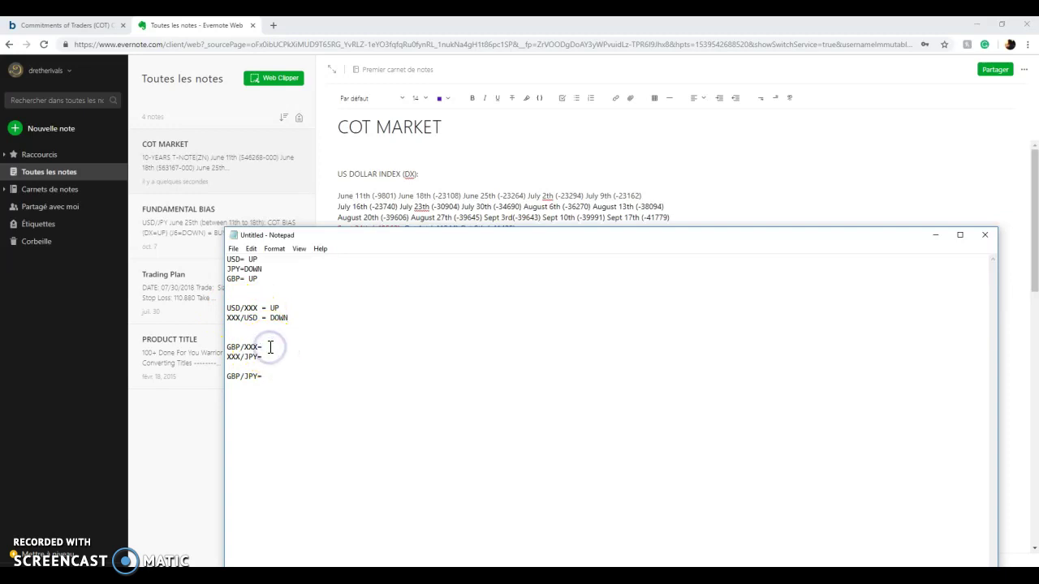
click(271, 357)
text(UP)
click(258, 359)
key(BackSpace)
key(BackSpace)
key(BackSpace)
key(BackSpace)
click(258, 357)
text(GBP)
click(276, 359)
- Insert the lines "JPY/XXX =" and "XXX/JPY =" between the XXX/GBP and GBP/JPY lines
key(Return)
text(JP)
click(270, 377)
key(Return)
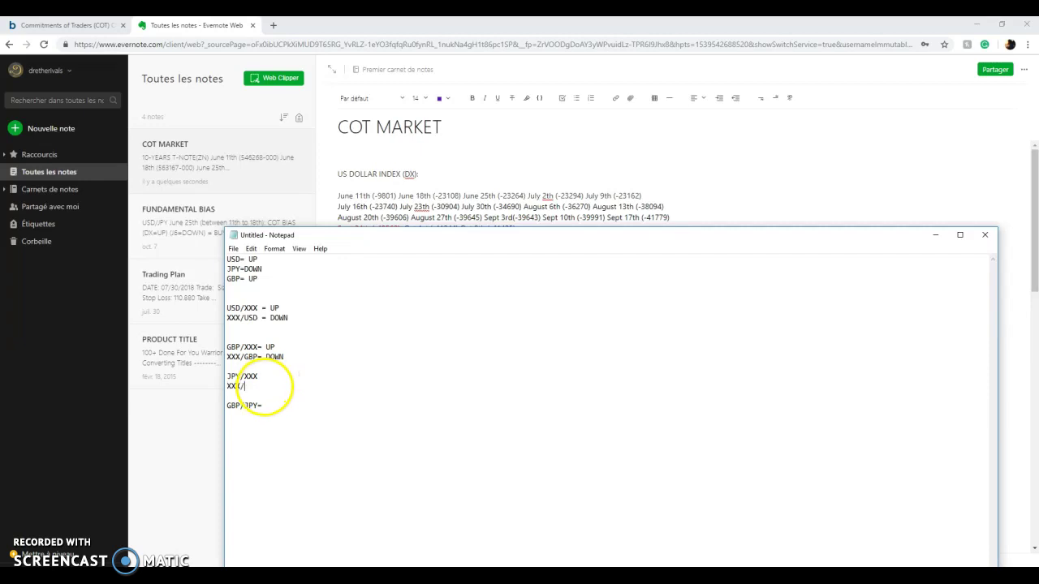
click(266, 379)
text(=)
click(262, 386)
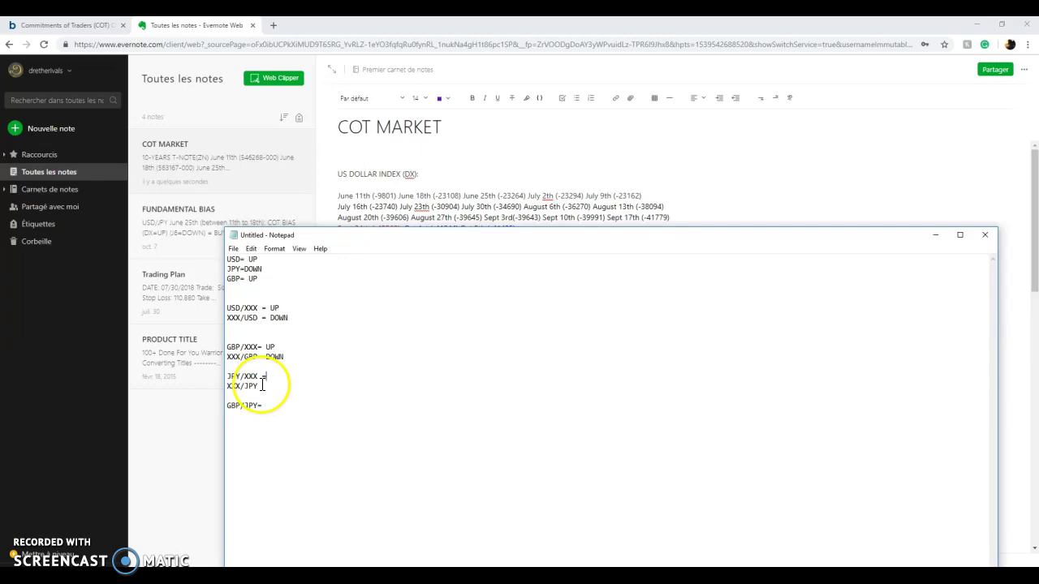
text(=)
- Enter DOWN as the bias for JPY/XXX and UP for XXX/JPY
click(280, 377)
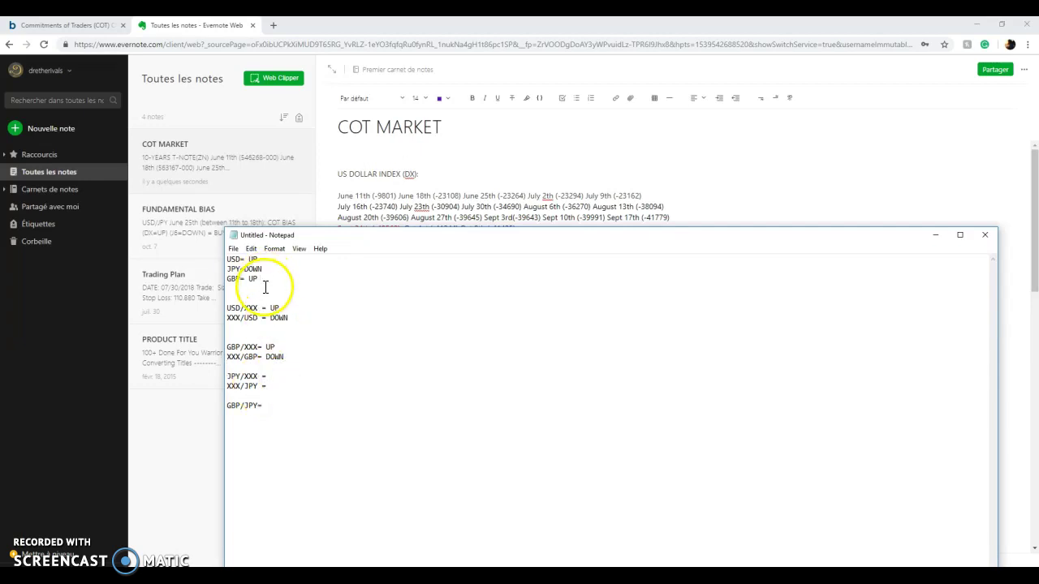
text(DOWN)
click(276, 387)
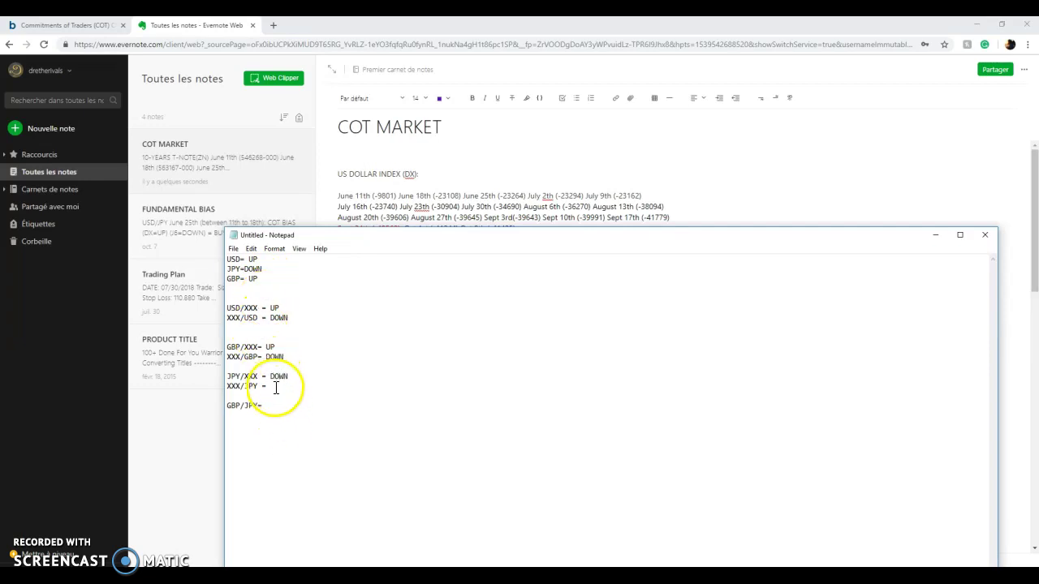
click(267, 393)
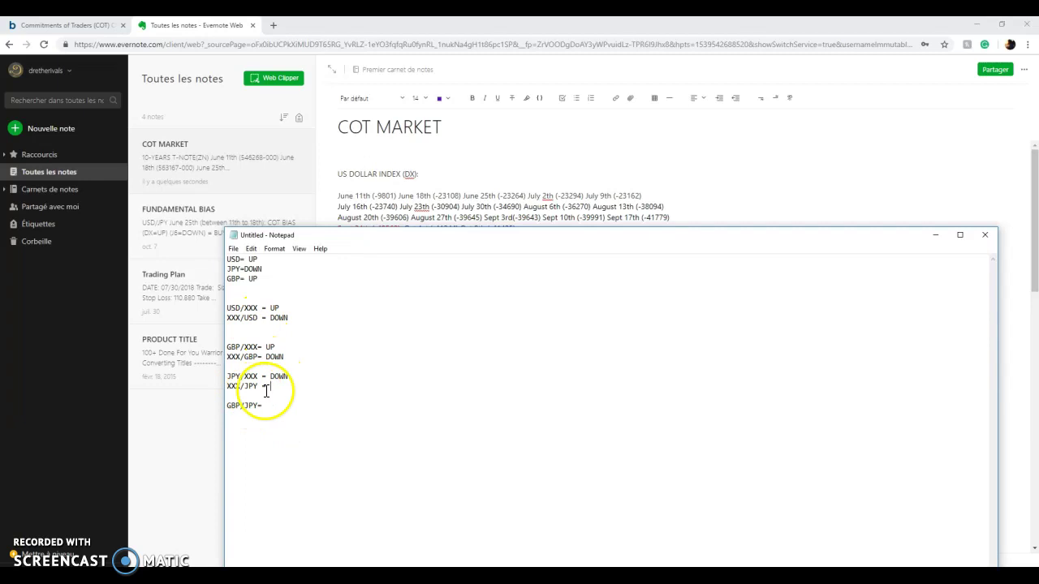
text(UP)
- Enter UP as the bias for the GBP/JPY pair
text(UP)
click(279, 418)
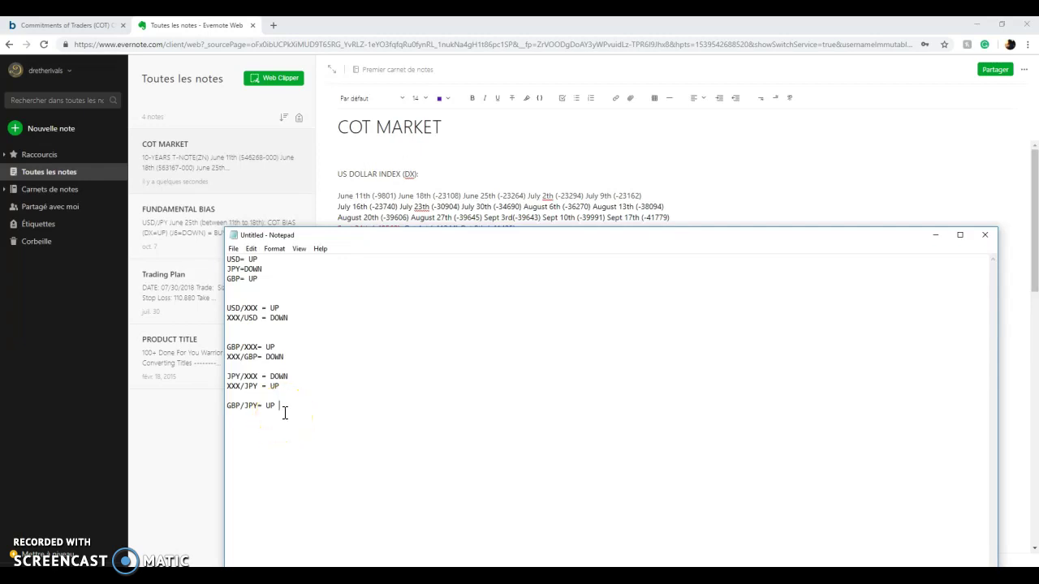
click(283, 416)
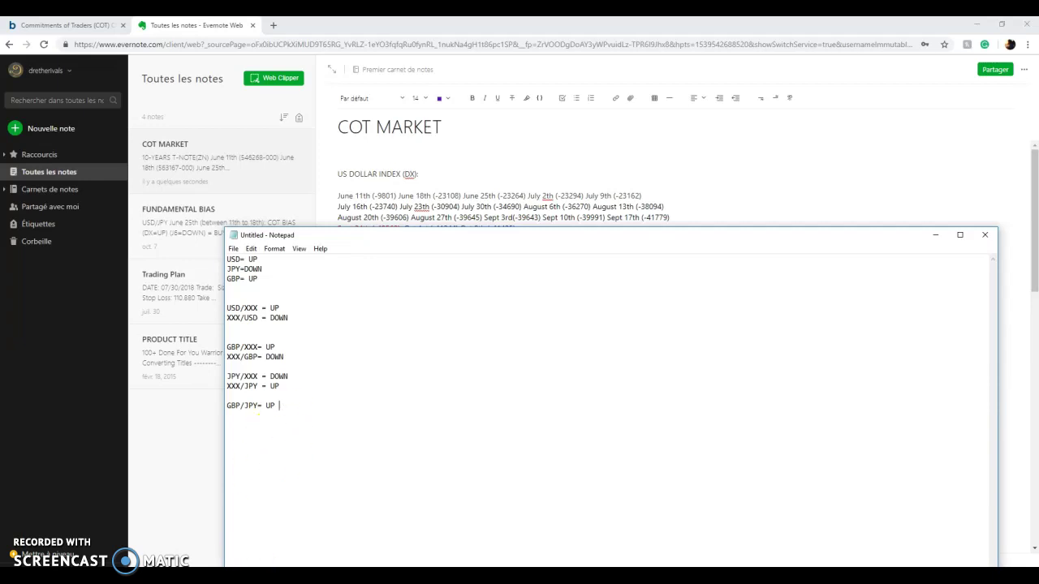